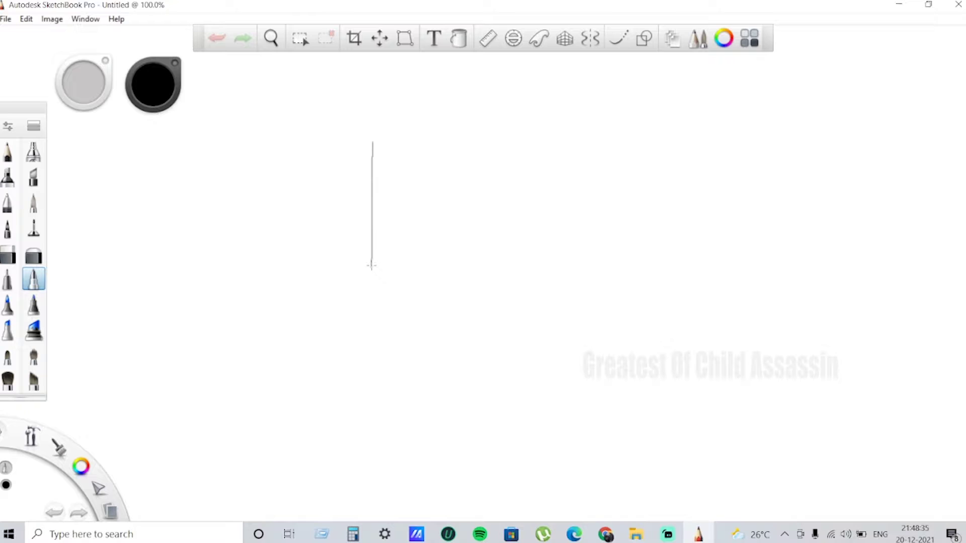
# Step: Sketch a tall rectangular body outline with a curved arm reaching up and outward from its right side
pyautogui.moveTo(371, 266)
pyautogui.mouseDown()
pyautogui.moveTo(369, 145)
pyautogui.moveTo(585, 144)
pyautogui.moveTo(592, 283)
pyautogui.moveTo(570, 300)
pyautogui.moveTo(566, 333)
pyautogui.mouseUp()
pyautogui.hotkey('ctrl', 'z')
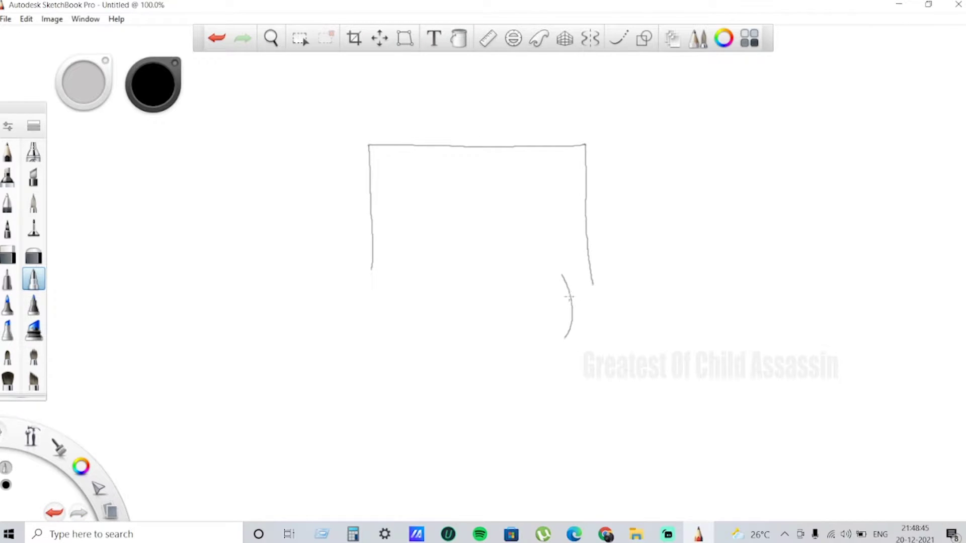
pyautogui.moveTo(570, 298)
pyautogui.mouseDown()
pyautogui.moveTo(618, 273)
pyautogui.moveTo(662, 216)
pyautogui.moveTo(686, 248)
pyautogui.moveTo(650, 286)
pyautogui.moveTo(577, 313)
pyautogui.mouseUp()
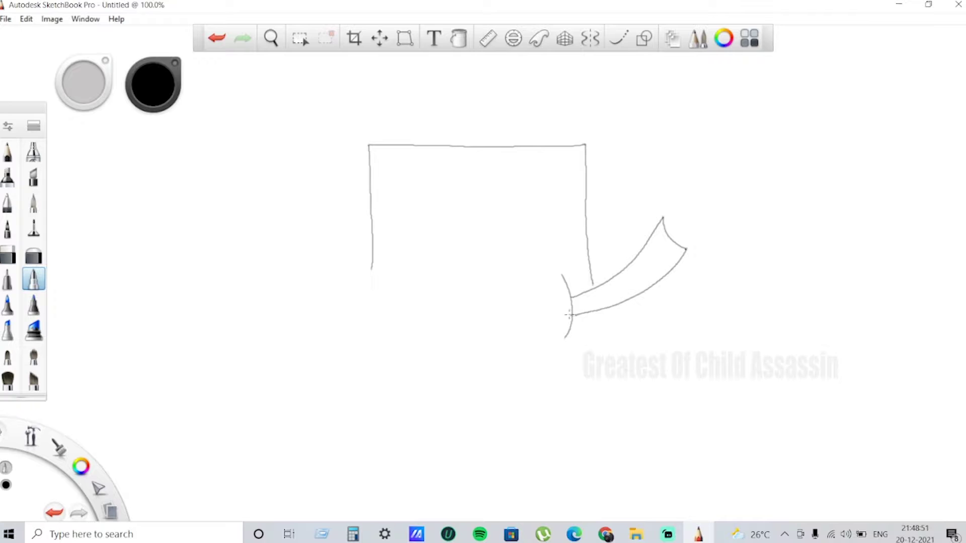
pyautogui.moveTo(592, 282); pyautogui.dragTo(593, 290)
pyautogui.moveTo(595, 313)
pyautogui.mouseDown()
pyautogui.moveTo(595, 437)
pyautogui.moveTo(368, 425)
pyautogui.moveTo(369, 299)
pyautogui.mouseUp()
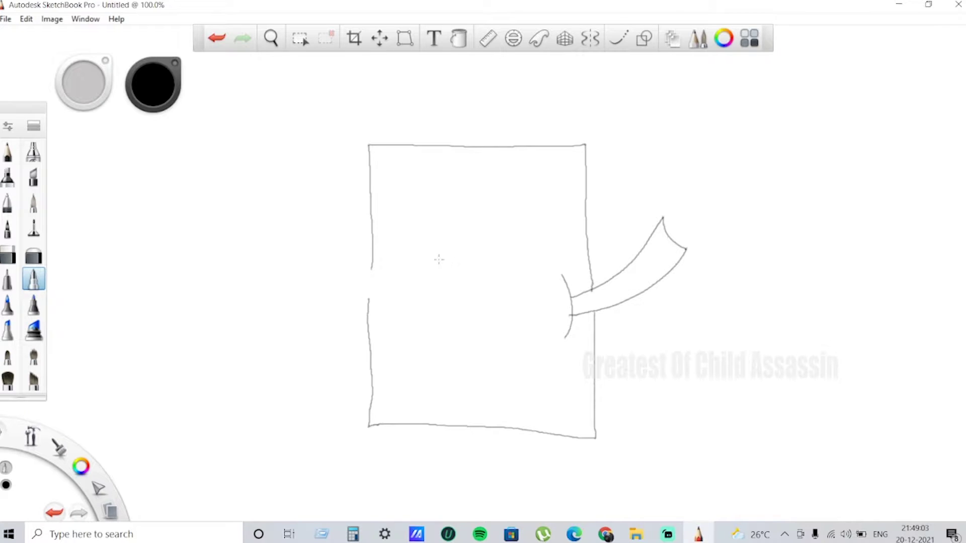
# Step: Draw the left shoulder curve and an outstretched left arm ending in a palm with a thumb
pyautogui.moveTo(439, 259); pyautogui.dragTo(417, 308)
pyautogui.moveTo(422, 274)
pyautogui.mouseDown()
pyautogui.moveTo(332, 275)
pyautogui.moveTo(299, 263)
pyautogui.moveTo(289, 288)
pyautogui.moveTo(417, 302)
pyautogui.mouseUp()
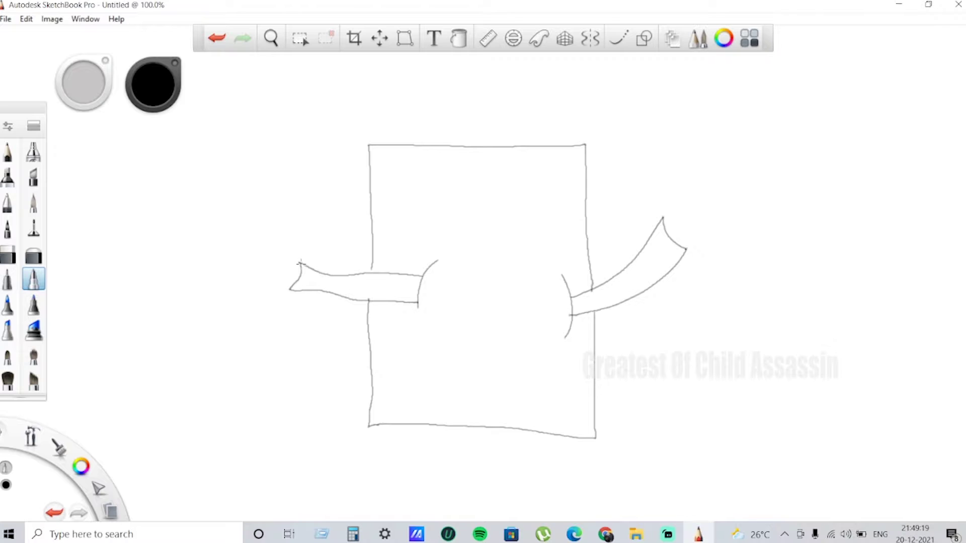
pyautogui.moveTo(293, 266)
pyautogui.mouseDown()
pyautogui.moveTo(272, 228)
pyautogui.moveTo(276, 268)
pyautogui.moveTo(266, 302)
pyautogui.moveTo(288, 290)
pyautogui.mouseUp()
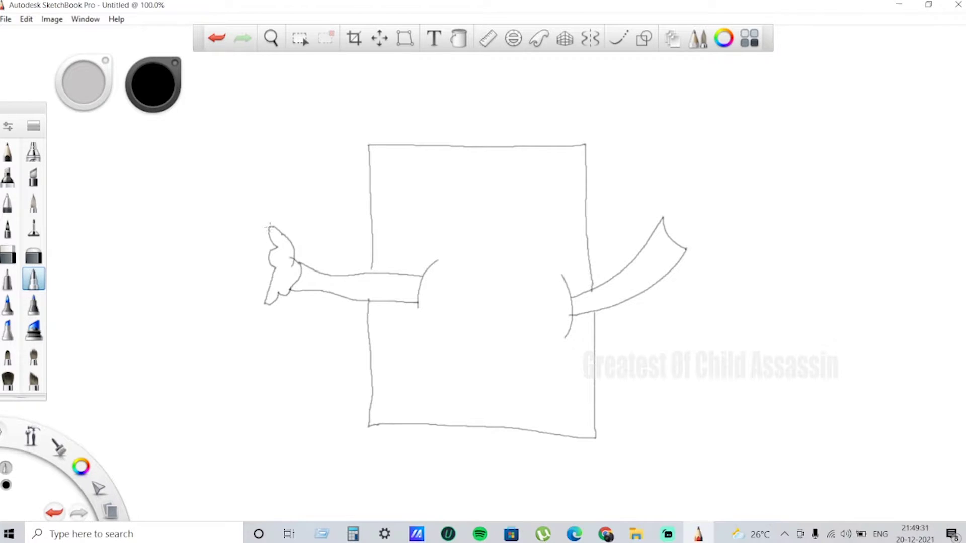
# Step: Outline a large upright toothbrush in the left hand, with three curled fingers gripping its handle
pyautogui.moveTo(270, 225)
pyautogui.mouseDown()
pyautogui.moveTo(273, 163)
pyautogui.moveTo(295, 121)
pyautogui.moveTo(290, 86)
pyautogui.moveTo(272, 83)
pyautogui.moveTo(254, 91)
pyautogui.moveTo(248, 109)
pyautogui.moveTo(243, 223)
pyautogui.moveTo(235, 256)
pyautogui.moveTo(221, 251)
pyautogui.moveTo(245, 267)
pyautogui.moveTo(211, 260)
pyautogui.moveTo(231, 245)
pyautogui.mouseUp()
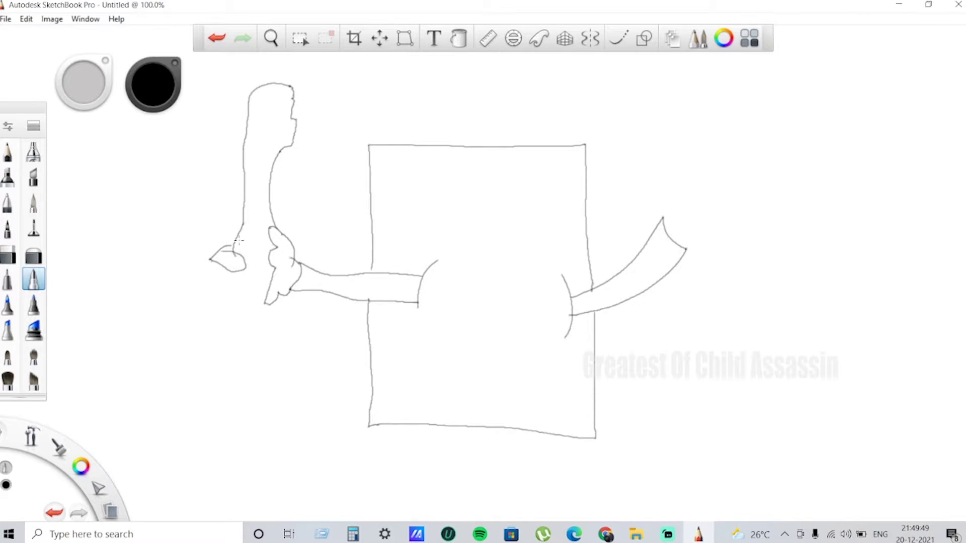
pyautogui.hotkey('ctrl', 'z')
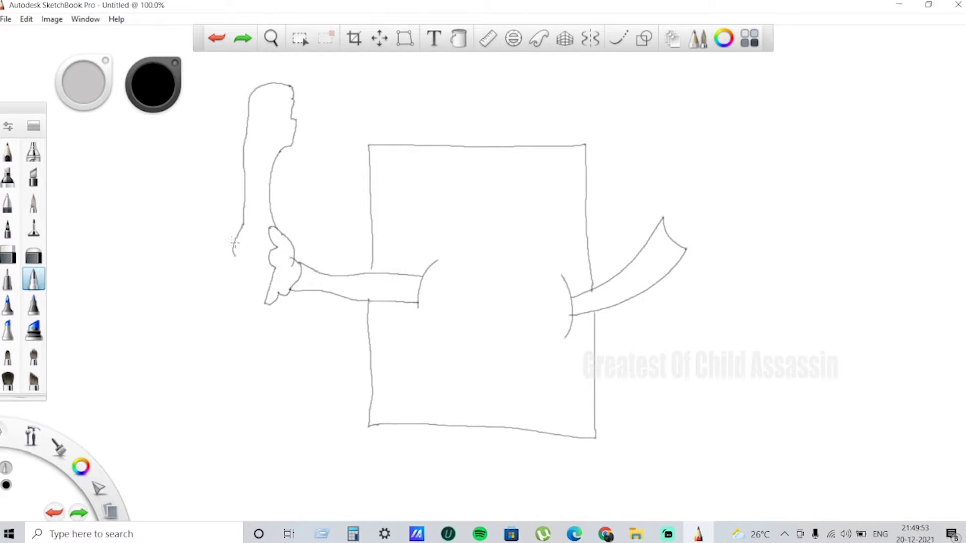
pyautogui.moveTo(236, 244)
pyautogui.mouseDown()
pyautogui.moveTo(224, 243)
pyautogui.moveTo(207, 270)
pyautogui.moveTo(241, 273)
pyautogui.moveTo(245, 258)
pyautogui.moveTo(226, 255)
pyautogui.moveTo(214, 287)
pyautogui.moveTo(239, 290)
pyautogui.moveTo(245, 276)
pyautogui.moveTo(234, 272)
pyautogui.moveTo(202, 292)
pyautogui.moveTo(224, 313)
pyautogui.moveTo(244, 301)
pyautogui.moveTo(233, 295)
pyautogui.mouseUp()
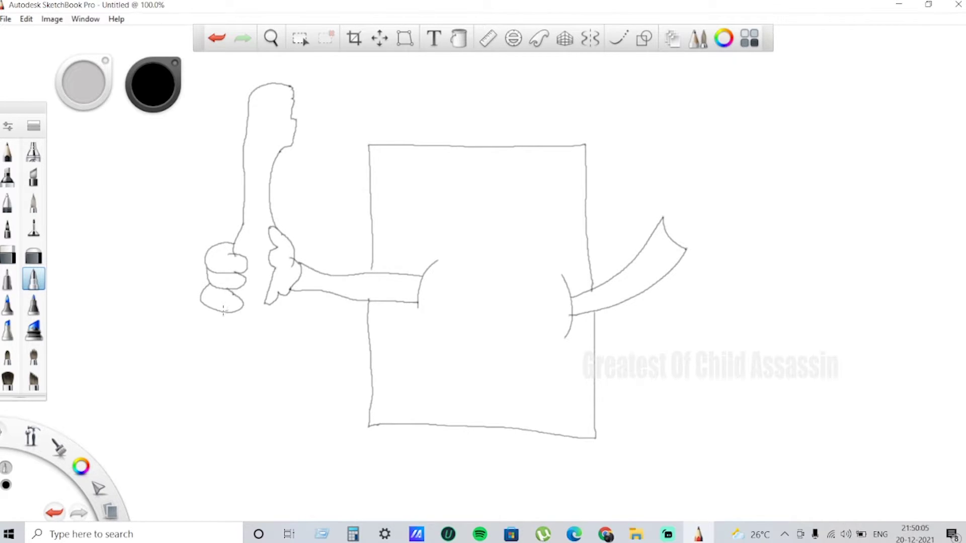
pyautogui.moveTo(223, 312)
pyautogui.mouseDown()
pyautogui.moveTo(206, 373)
pyautogui.moveTo(210, 386)
pyautogui.moveTo(234, 390)
pyautogui.moveTo(267, 306)
pyautogui.mouseUp()
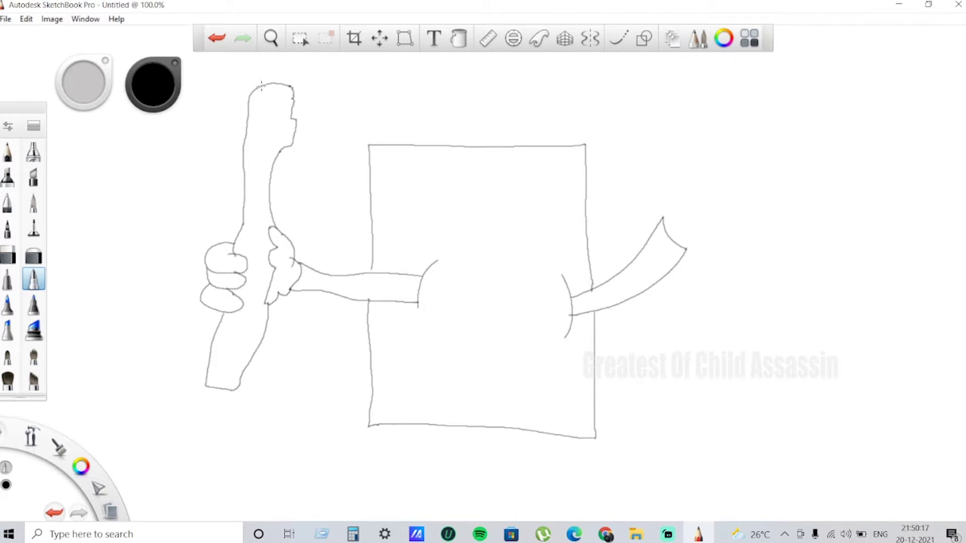
# Step: Add an inner edge line along the toothbrush's back and zigzag bristles across its head
pyautogui.moveTo(261, 85); pyautogui.dragTo(248, 127)
pyautogui.hotkey('ctrl', 'z')
pyautogui.moveTo(259, 86); pyautogui.dragTo(253, 107)
pyautogui.hotkey('ctrl', 'z')
pyautogui.moveTo(261, 85); pyautogui.dragTo(236, 256)
pyautogui.hotkey('ctrl', 'z')
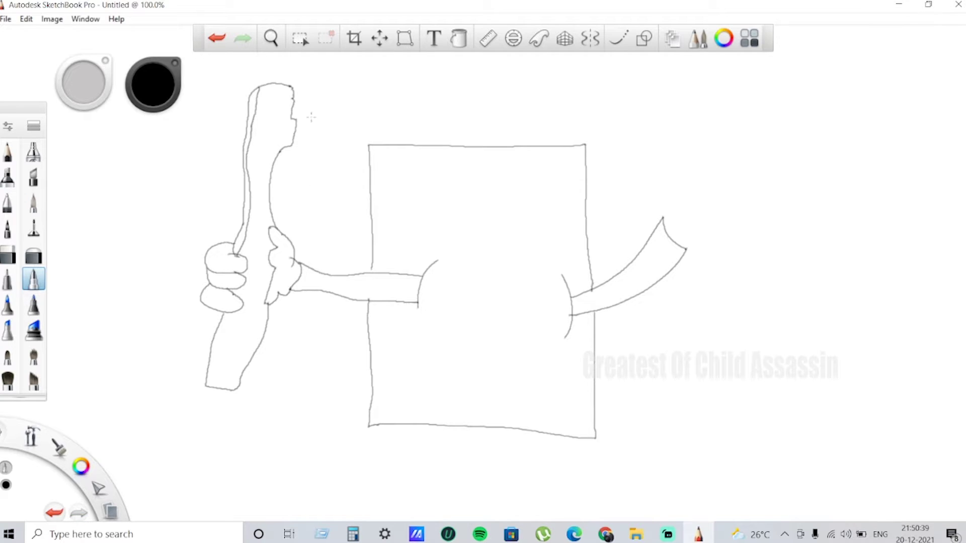
pyautogui.moveTo(259, 94)
pyautogui.mouseDown()
pyautogui.moveTo(294, 92)
pyautogui.moveTo(260, 103)
pyautogui.moveTo(289, 110)
pyautogui.moveTo(254, 114)
pyautogui.moveTo(298, 124)
pyautogui.moveTo(260, 128)
pyautogui.moveTo(297, 134)
pyautogui.moveTo(248, 136)
pyautogui.moveTo(282, 140)
pyautogui.mouseUp()
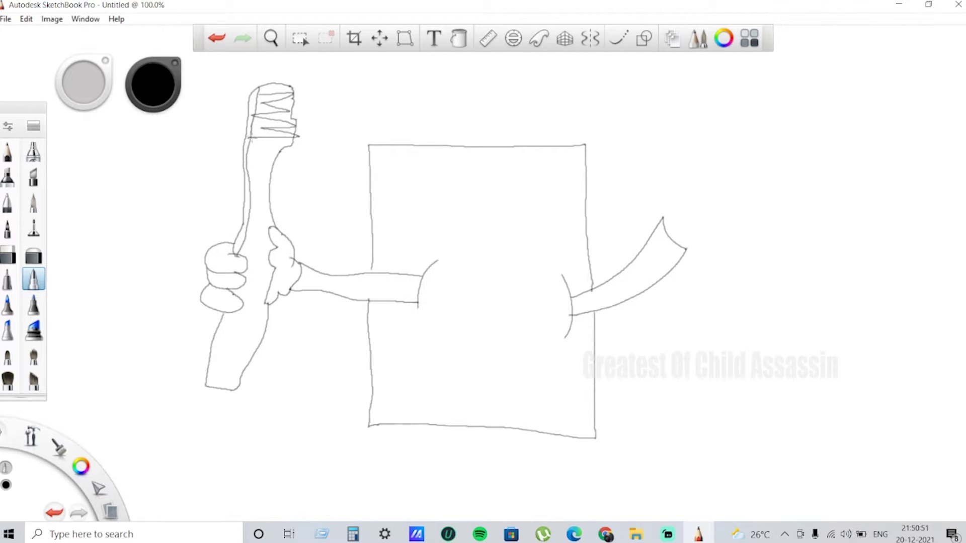
pyautogui.moveTo(254, 133)
pyautogui.mouseDown()
pyautogui.moveTo(280, 146)
pyautogui.moveTo(250, 146)
pyautogui.moveTo(273, 151)
pyautogui.moveTo(246, 153)
pyautogui.mouseUp()
# Step: Close the gap in the body outline above the left arm and extend the left shoulder curve downward
pyautogui.moveTo(371, 265); pyautogui.dragTo(371, 276)
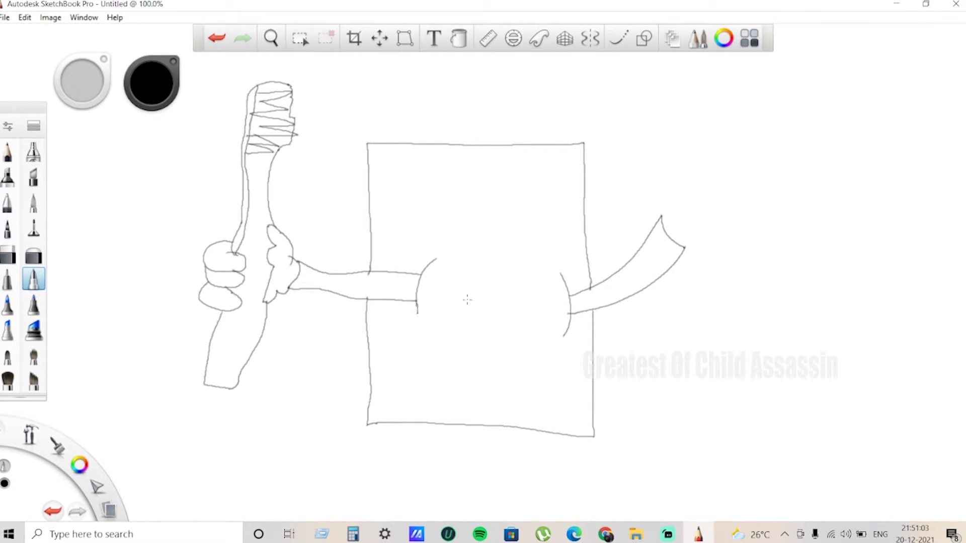
pyautogui.hotkey('ctrl', 'z')
pyautogui.moveTo(415, 303); pyautogui.dragTo(419, 317)
pyautogui.moveTo(661, 214)
pyautogui.mouseDown()
pyautogui.moveTo(675, 144)
pyautogui.moveTo(693, 176)
pyautogui.moveTo(735, 178)
pyautogui.moveTo(722, 189)
pyautogui.moveTo(763, 182)
pyautogui.moveTo(731, 205)
pyautogui.moveTo(754, 214)
pyautogui.moveTo(724, 211)
pyautogui.mouseUp()
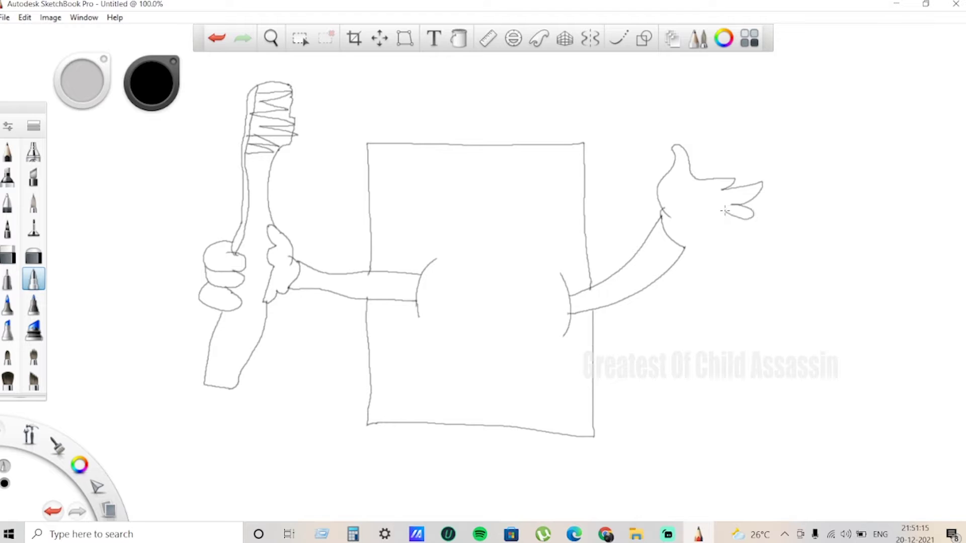
pyautogui.hotkey('ctrl', 'z')
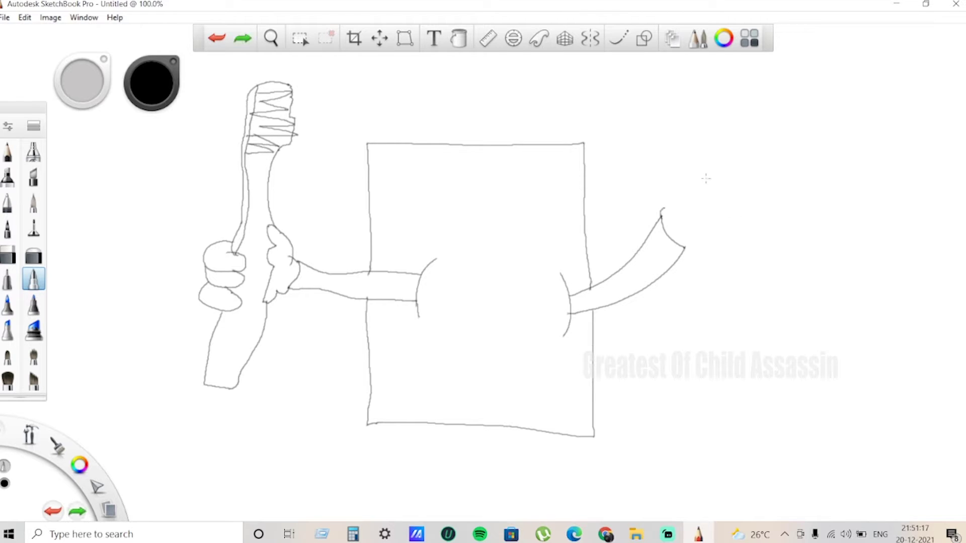
pyautogui.moveTo(667, 215)
pyautogui.mouseDown()
pyautogui.moveTo(657, 199)
pyautogui.moveTo(691, 182)
pyautogui.moveTo(700, 160)
pyautogui.moveTo(706, 171)
pyautogui.mouseUp()
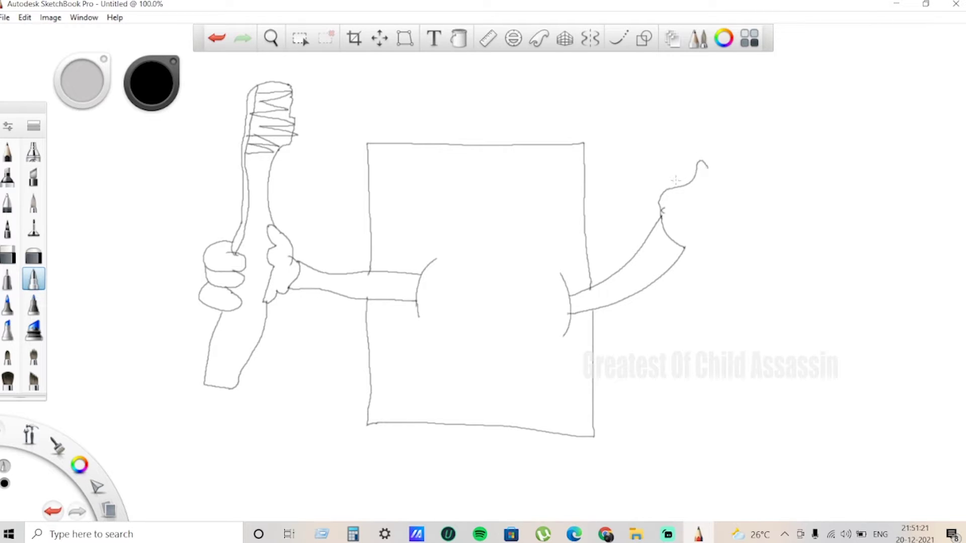
pyautogui.hotkey('ctrl', 'z')
pyautogui.moveTo(664, 212)
pyautogui.mouseDown()
pyautogui.moveTo(669, 190)
pyautogui.moveTo(699, 172)
pyautogui.moveTo(703, 180)
pyautogui.mouseUp()
pyautogui.hotkey('ctrl', 'z')
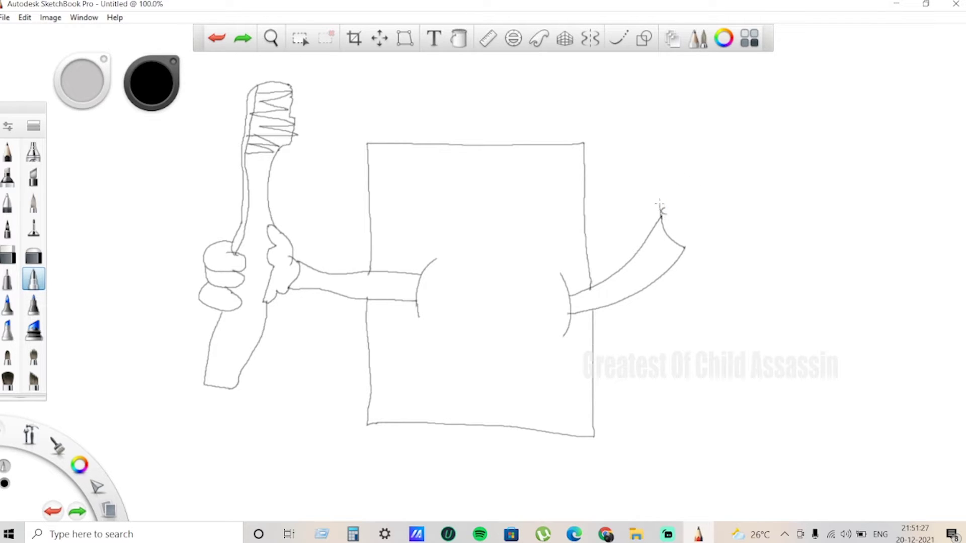
# Step: Draw an open hand at the end of the right arm, with a raised thumb, spread fingers and a palm crease
pyautogui.moveTo(659, 193)
pyautogui.mouseDown()
pyautogui.moveTo(662, 200)
pyautogui.moveTo(678, 179)
pyautogui.moveTo(689, 198)
pyautogui.moveTo(749, 196)
pyautogui.moveTo(731, 216)
pyautogui.moveTo(757, 221)
pyautogui.moveTo(744, 234)
pyautogui.moveTo(711, 232)
pyautogui.moveTo(679, 246)
pyautogui.mouseUp()
pyautogui.hotkey('ctrl', 'z')
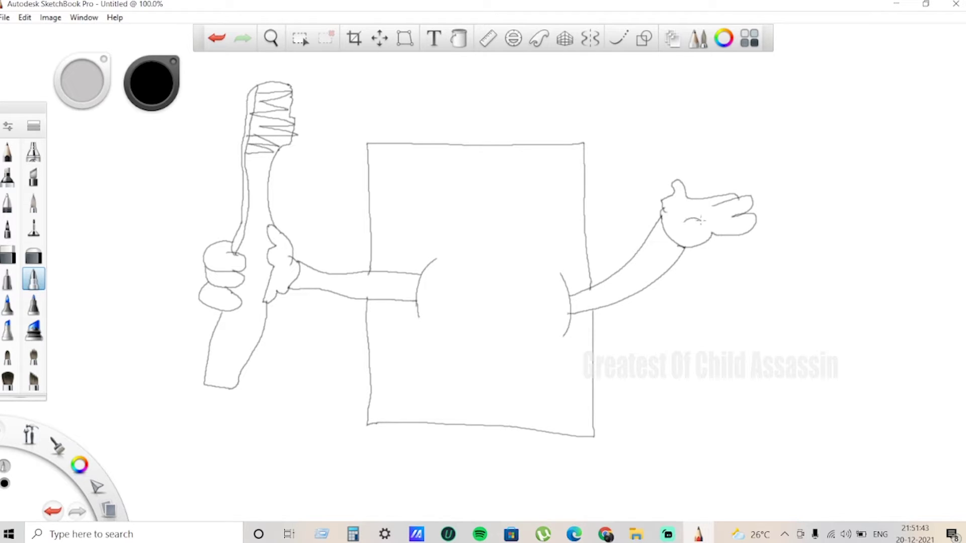
pyautogui.moveTo(700, 221); pyautogui.dragTo(705, 225)
# Step: Draw a bent left leg below the body with a rounded shoe pointing outward
pyautogui.moveTo(404, 423)
pyautogui.mouseDown()
pyautogui.moveTo(415, 441)
pyautogui.moveTo(409, 461)
pyautogui.moveTo(379, 471)
pyautogui.moveTo(361, 485)
pyautogui.moveTo(365, 494)
pyautogui.moveTo(418, 479)
pyautogui.moveTo(437, 443)
pyautogui.moveTo(431, 422)
pyautogui.mouseUp()
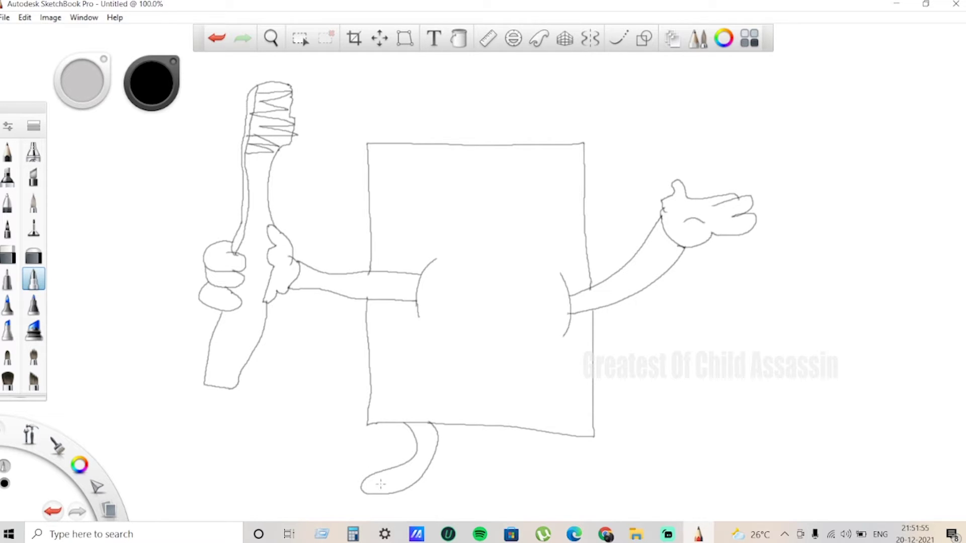
pyautogui.moveTo(366, 479)
pyautogui.mouseDown()
pyautogui.moveTo(348, 470)
pyautogui.moveTo(364, 498)
pyautogui.mouseUp()
pyautogui.moveTo(350, 470)
pyautogui.mouseDown()
pyautogui.moveTo(312, 475)
pyautogui.moveTo(309, 495)
pyautogui.moveTo(364, 519)
pyautogui.moveTo(395, 510)
pyautogui.moveTo(359, 502)
pyautogui.mouseUp()
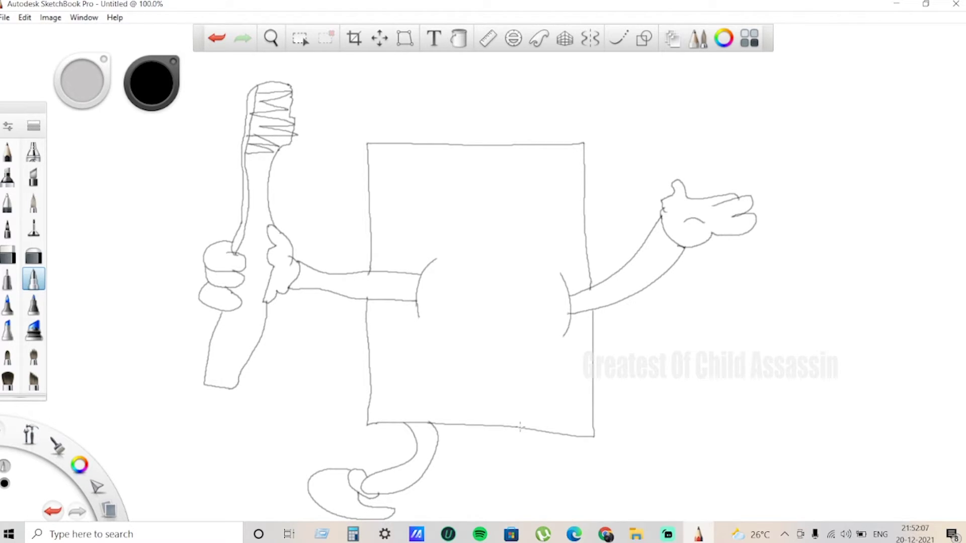
# Step: Draw a curved right leg below the body with a shoe pointing outward
pyautogui.moveTo(520, 427)
pyautogui.mouseDown()
pyautogui.moveTo(543, 436)
pyautogui.moveTo(543, 492)
pyautogui.moveTo(556, 487)
pyautogui.moveTo(565, 449)
pyautogui.moveTo(553, 431)
pyautogui.mouseUp()
pyautogui.moveTo(547, 479)
pyautogui.mouseDown()
pyautogui.moveTo(527, 488)
pyautogui.moveTo(541, 503)
pyautogui.moveTo(561, 508)
pyautogui.moveTo(569, 485)
pyautogui.mouseUp()
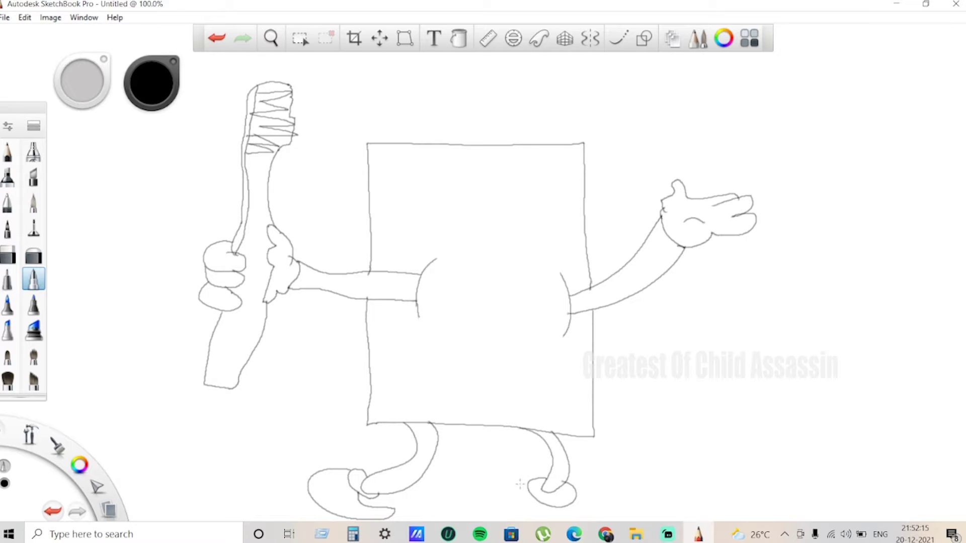
pyautogui.moveTo(524, 490)
pyautogui.mouseDown()
pyautogui.moveTo(541, 520)
pyautogui.moveTo(521, 496)
pyautogui.moveTo(538, 514)
pyautogui.moveTo(606, 515)
pyautogui.moveTo(608, 497)
pyautogui.moveTo(572, 494)
pyautogui.mouseUp()
pyautogui.hotkey('ctrl', 'z')
# Step: Draw a wide open smiling mouth in the middle of the body, with corner creases, upper teeth and a tongue
pyautogui.moveTo(463, 244)
pyautogui.mouseDown()
pyautogui.moveTo(496, 269)
pyautogui.moveTo(527, 265)
pyautogui.moveTo(550, 243)
pyautogui.mouseUp()
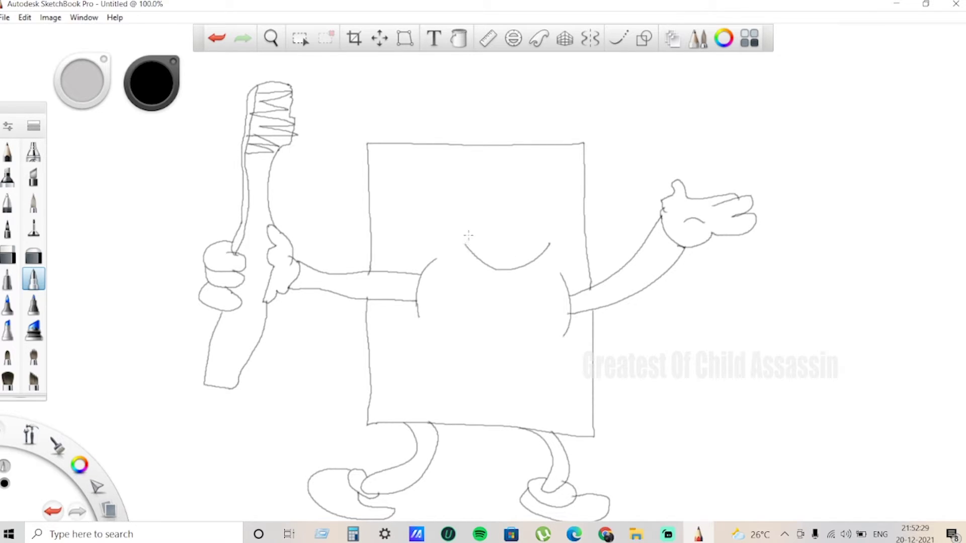
pyautogui.hotkey('ctrl', 'z')
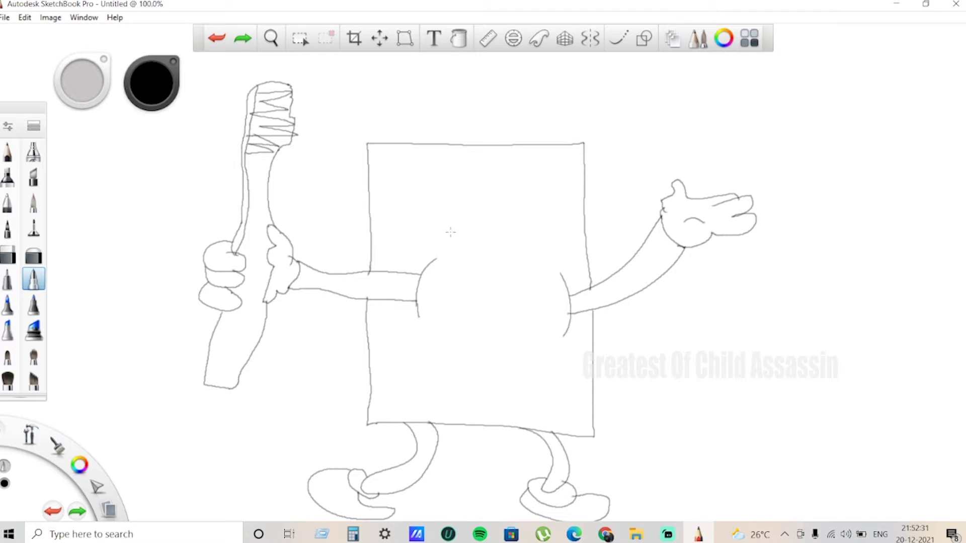
pyautogui.moveTo(451, 232)
pyautogui.mouseDown()
pyautogui.moveTo(497, 269)
pyautogui.moveTo(523, 265)
pyautogui.moveTo(550, 237)
pyautogui.mouseUp()
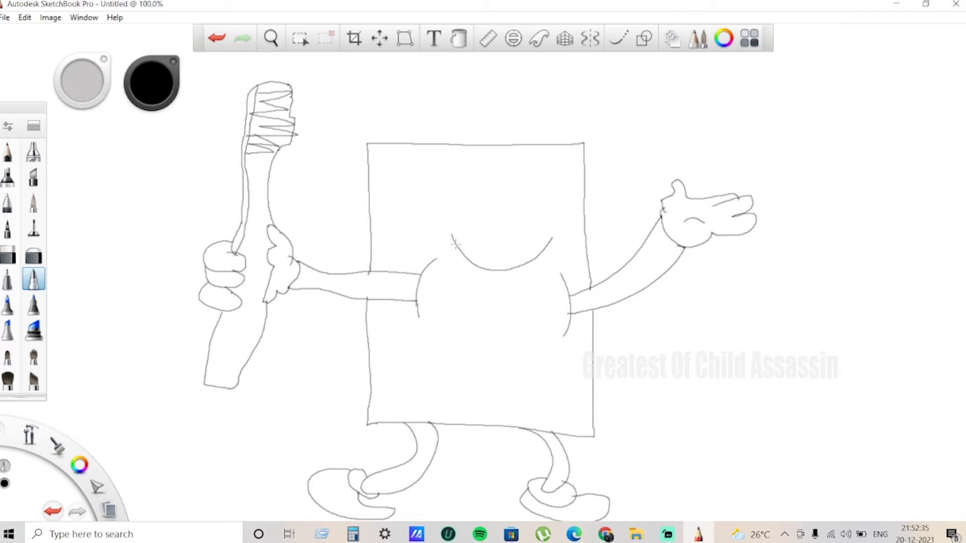
pyautogui.moveTo(455, 243)
pyautogui.mouseDown()
pyautogui.moveTo(480, 324)
pyautogui.moveTo(528, 317)
pyautogui.moveTo(543, 275)
pyautogui.mouseUp()
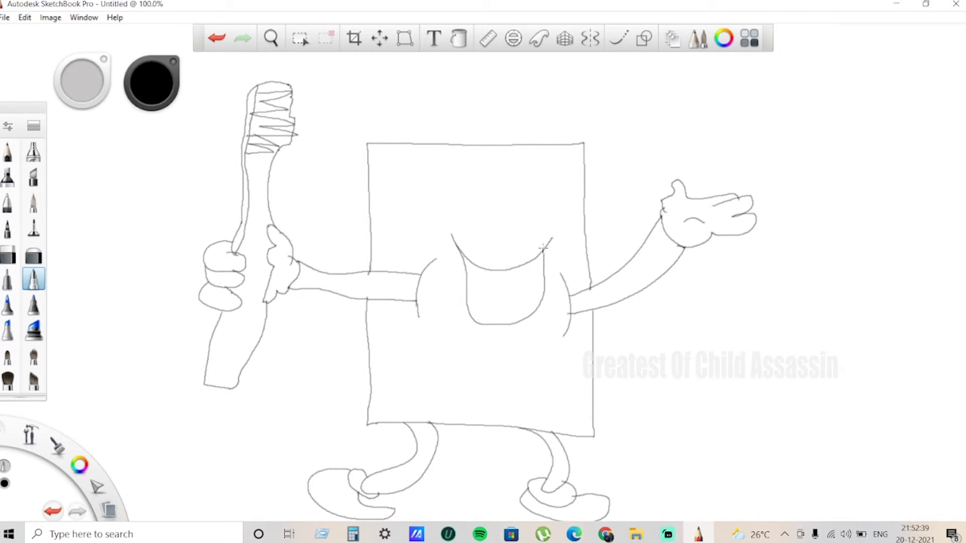
pyautogui.moveTo(448, 240); pyautogui.dragTo(454, 232)
pyautogui.moveTo(546, 239); pyautogui.dragTo(561, 249)
pyautogui.moveTo(484, 285)
pyautogui.mouseDown()
pyautogui.moveTo(531, 282)
pyautogui.moveTo(538, 260)
pyautogui.mouseUp()
pyautogui.moveTo(469, 315)
pyautogui.mouseDown()
pyautogui.moveTo(493, 300)
pyautogui.moveTo(505, 314)
pyautogui.moveTo(511, 301)
pyautogui.moveTo(526, 308)
pyautogui.mouseUp()
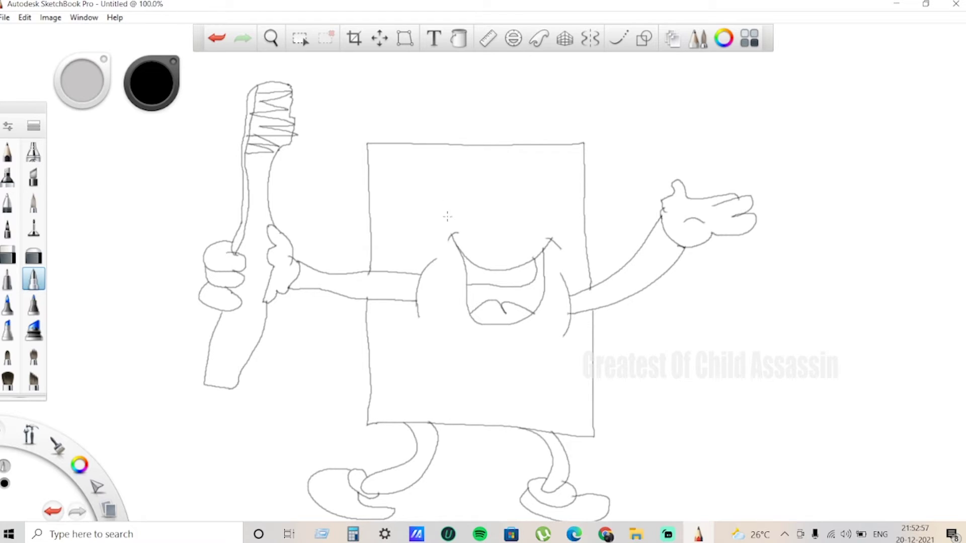
# Step: Draw two cheek curves above the mouth and two oval eyes with small round pupils
pyautogui.moveTo(448, 220)
pyautogui.mouseDown()
pyautogui.moveTo(467, 224)
pyautogui.moveTo(484, 246)
pyautogui.moveTo(561, 223)
pyautogui.mouseUp()
pyautogui.moveTo(453, 216)
pyautogui.mouseDown()
pyautogui.moveTo(493, 202)
pyautogui.moveTo(503, 220)
pyautogui.moveTo(482, 233)
pyautogui.mouseUp()
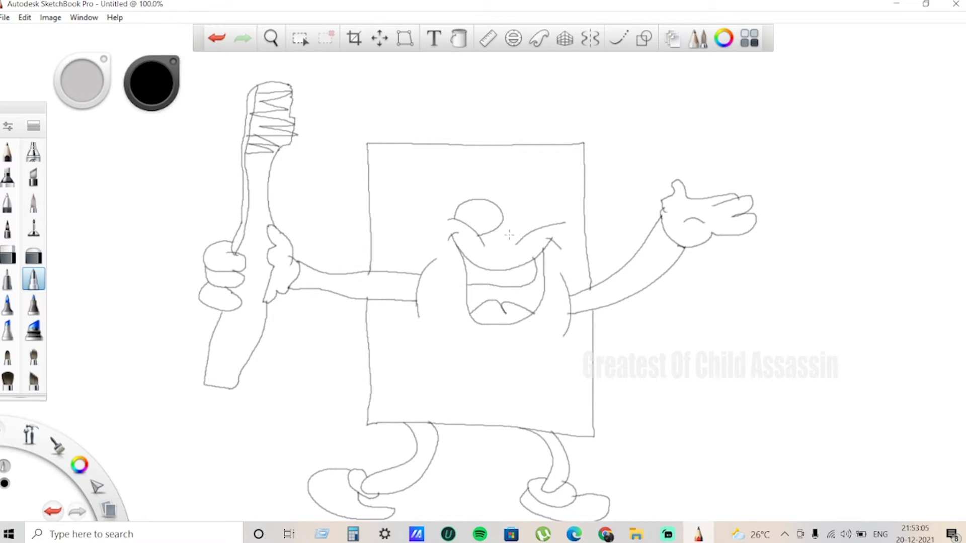
pyautogui.hotkey('ctrl', 'z')
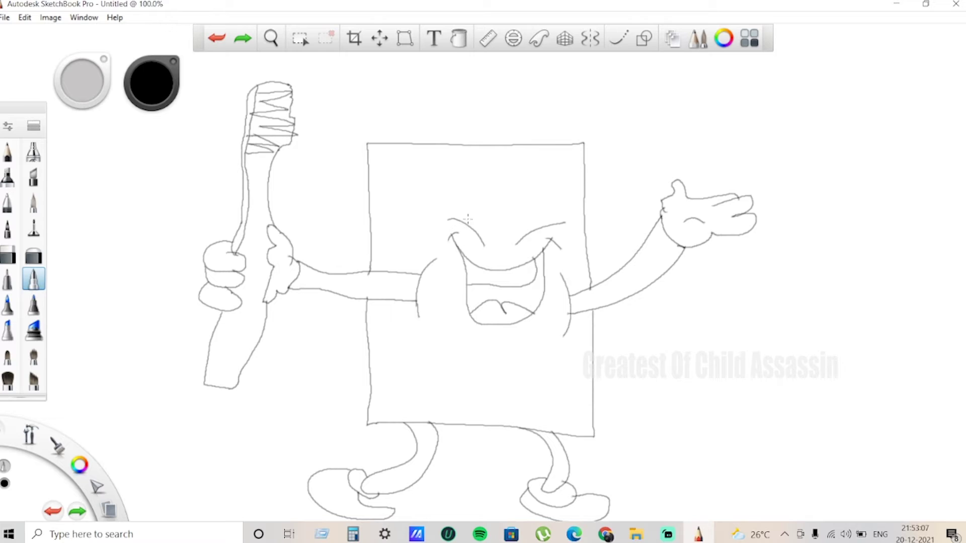
pyautogui.moveTo(453, 214)
pyautogui.mouseDown()
pyautogui.moveTo(482, 191)
pyautogui.moveTo(493, 221)
pyautogui.moveTo(478, 240)
pyautogui.moveTo(509, 225)
pyautogui.moveTo(518, 190)
pyautogui.moveTo(548, 222)
pyautogui.mouseUp()
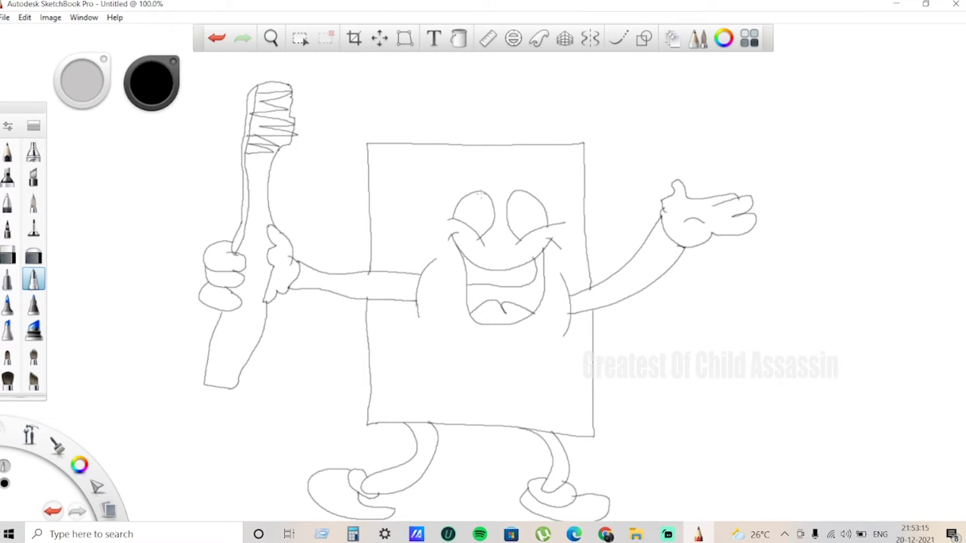
pyautogui.moveTo(474, 213)
pyautogui.mouseDown()
pyautogui.moveTo(487, 207)
pyautogui.moveTo(483, 217)
pyautogui.mouseUp()
pyautogui.moveTo(484, 208)
pyautogui.mouseDown()
pyautogui.moveTo(536, 216)
pyautogui.moveTo(522, 217)
pyautogui.mouseUp()
# Step: Draw a rounded, arched eyebrow above each eye
pyautogui.moveTo(455, 184); pyautogui.dragTo(481, 186)
pyautogui.hotkey('ctrl', 'z')
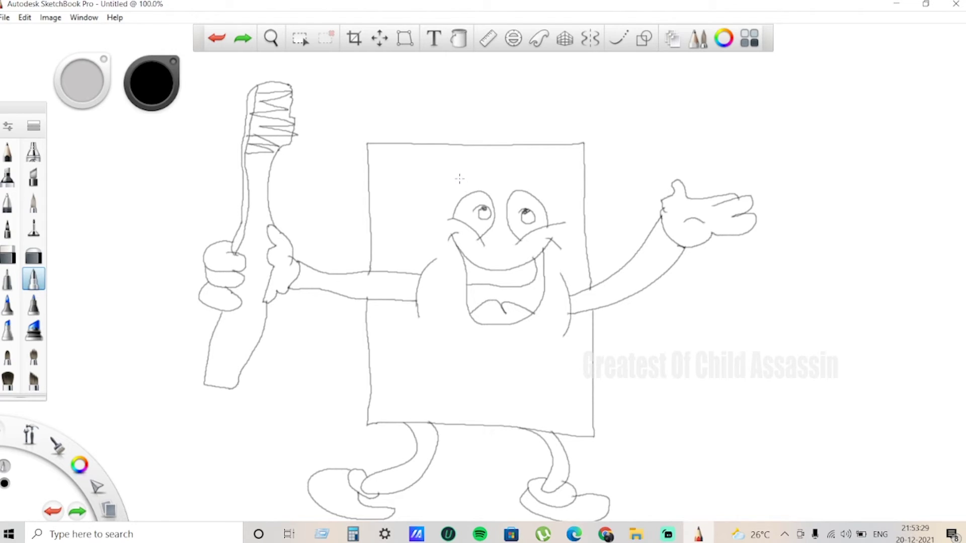
pyautogui.moveTo(458, 182)
pyautogui.mouseDown()
pyautogui.moveTo(480, 169)
pyautogui.moveTo(452, 186)
pyautogui.mouseUp()
pyautogui.moveTo(511, 176)
pyautogui.mouseDown()
pyautogui.moveTo(544, 174)
pyautogui.moveTo(548, 188)
pyautogui.moveTo(516, 176)
pyautogui.mouseUp()
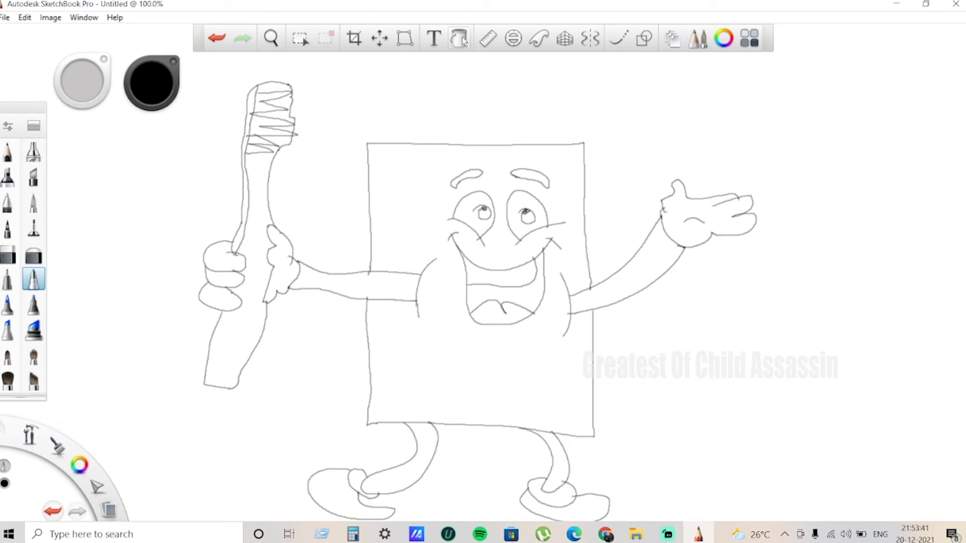
# Step: Flood-fill the rectangular body with bright blue
pyautogui.click(458, 38)
pyautogui.click(141, 90)
pyautogui.click(134, 118)
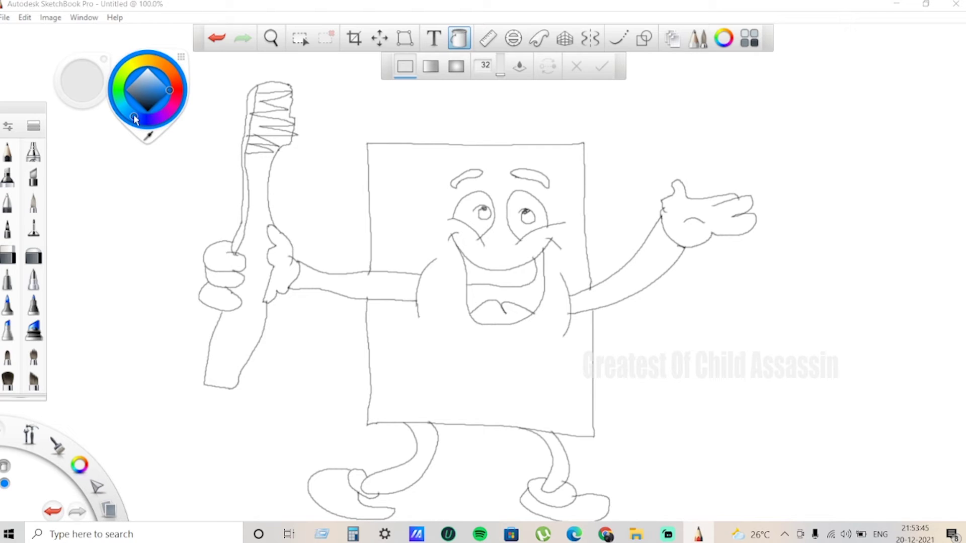
pyautogui.click(379, 222)
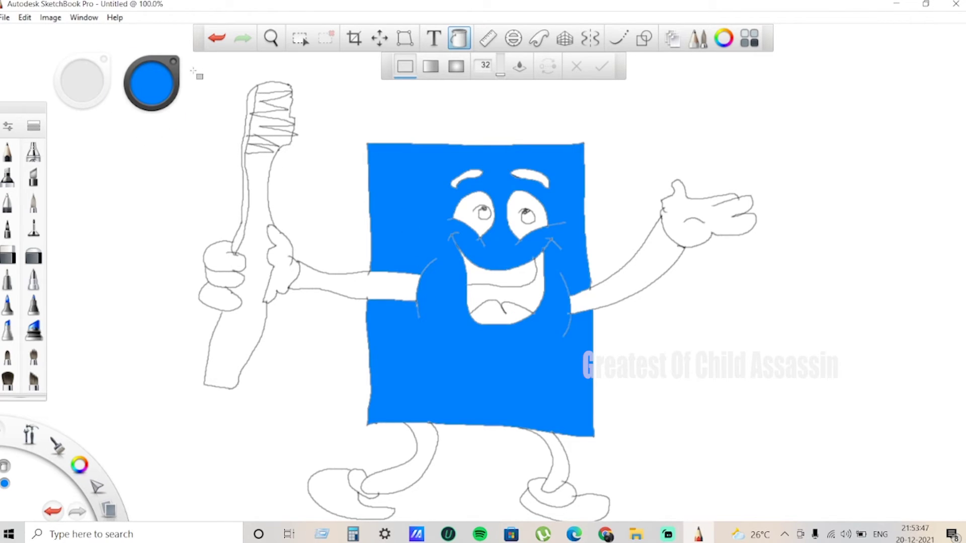
# Step: Flood-fill the toothbrush handle with bright green
pyautogui.click(140, 81)
pyautogui.click(119, 91)
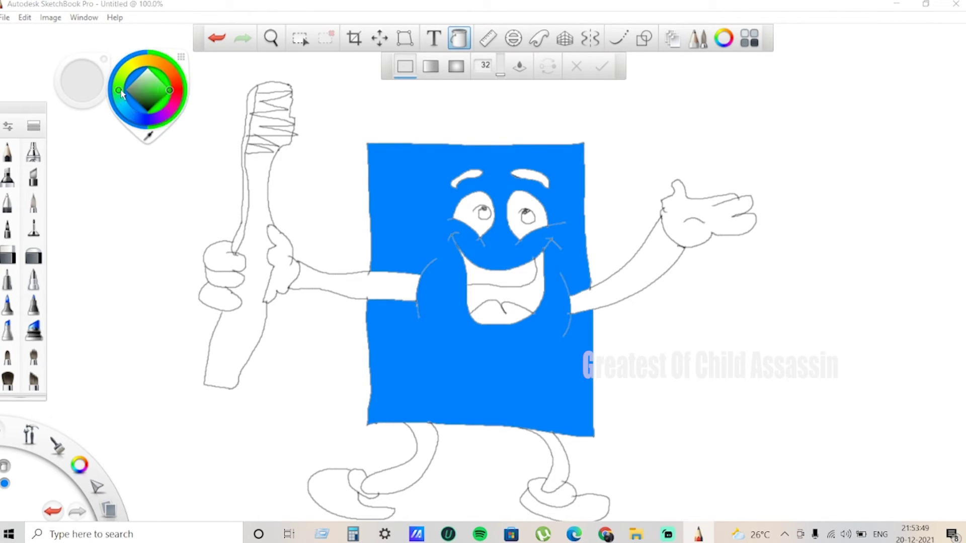
pyautogui.click(258, 240)
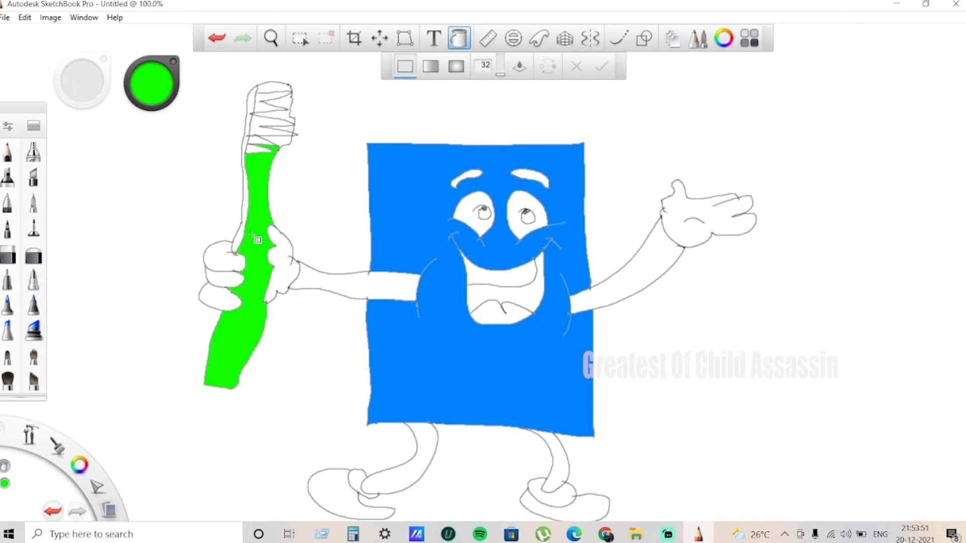
# Step: Flood-fill the toothbrush's narrow back edge with medium green and all the bristle sections with pale grey-green
pyautogui.click(159, 83)
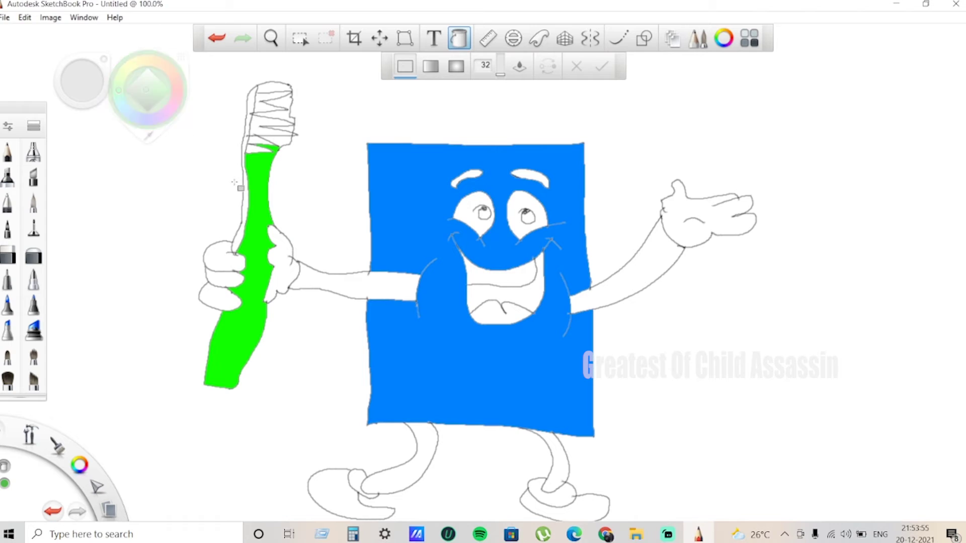
pyautogui.click(245, 199)
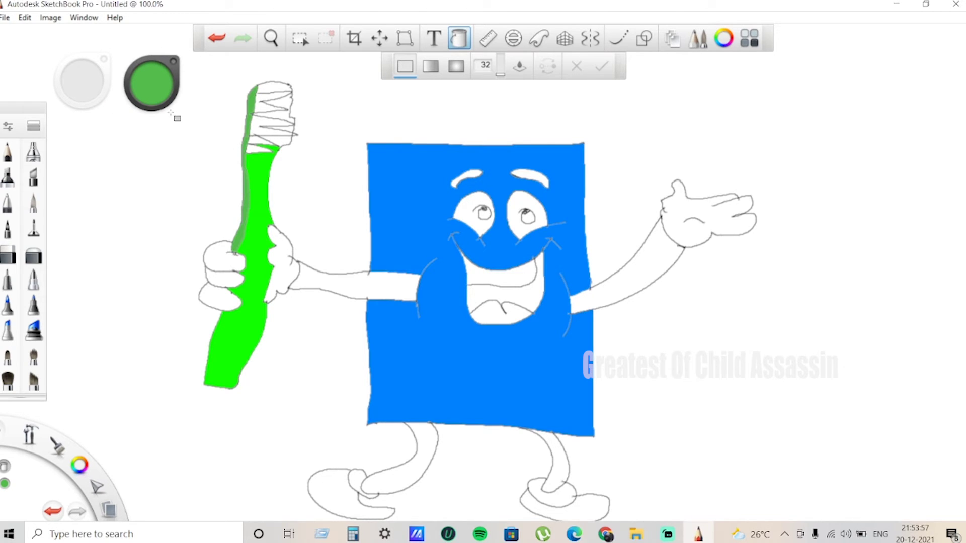
pyautogui.click(151, 101)
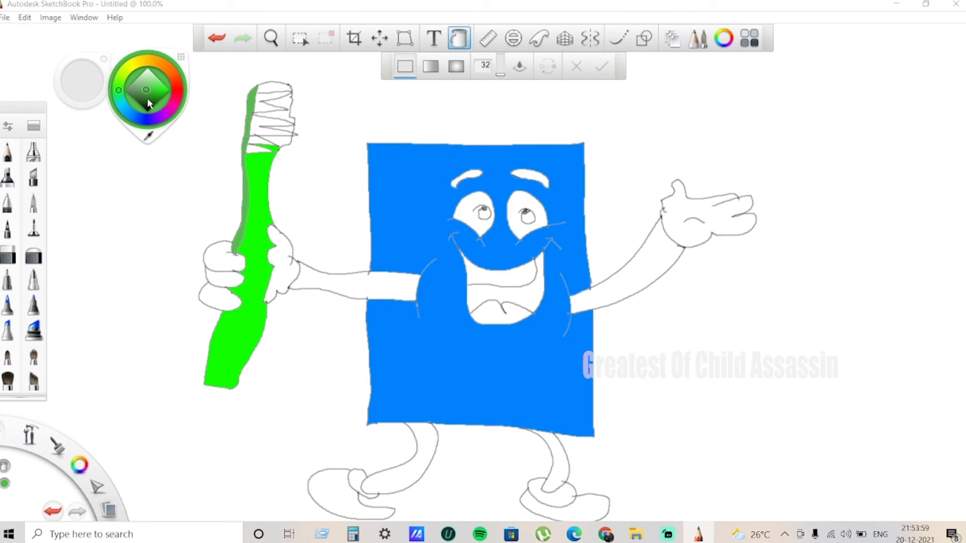
pyautogui.click(143, 89)
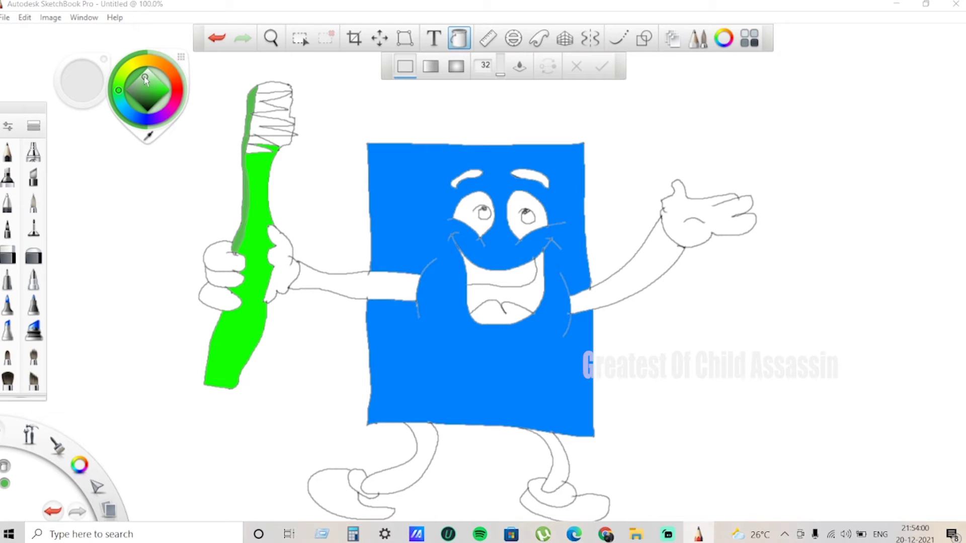
pyautogui.click(262, 103)
pyautogui.click(273, 95)
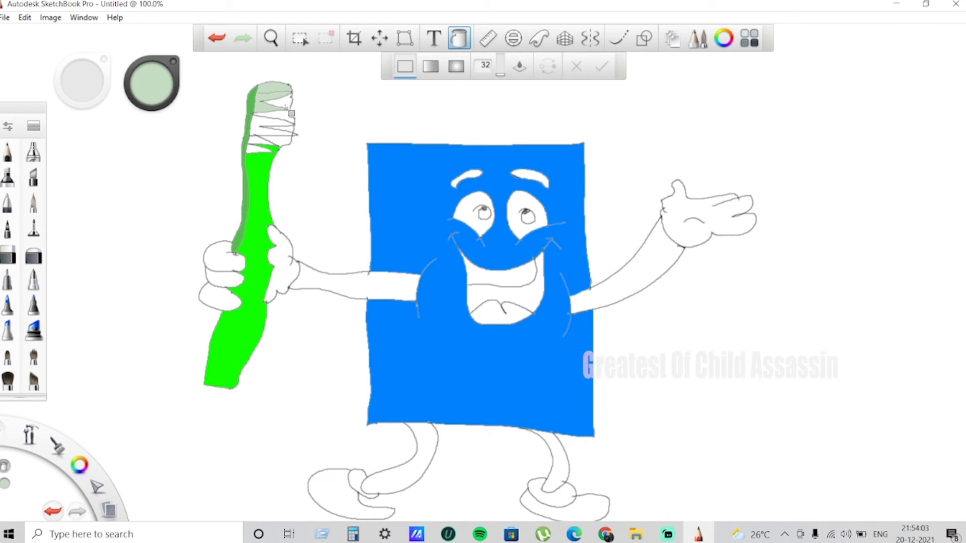
pyautogui.click(285, 114)
pyautogui.click(258, 130)
pyautogui.click(273, 142)
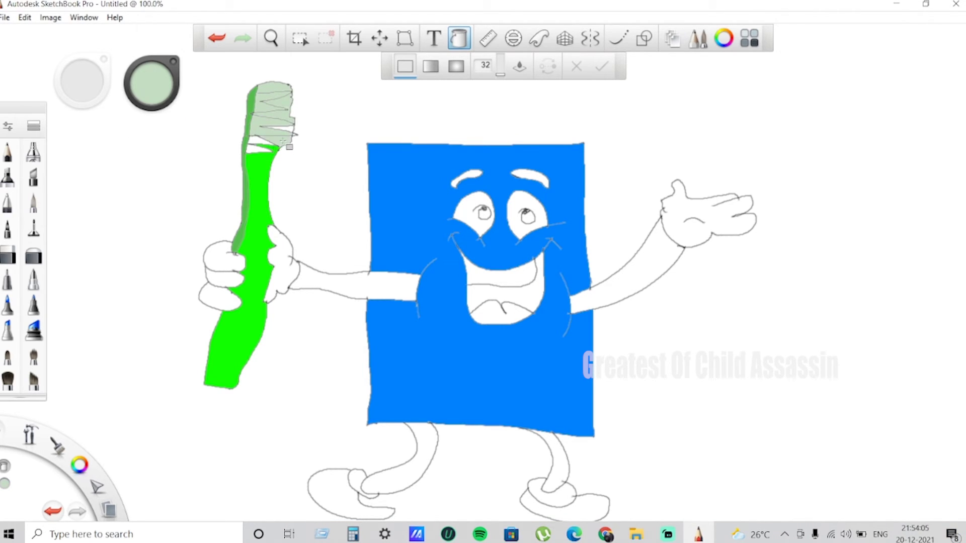
pyautogui.click(291, 133)
pyautogui.click(261, 146)
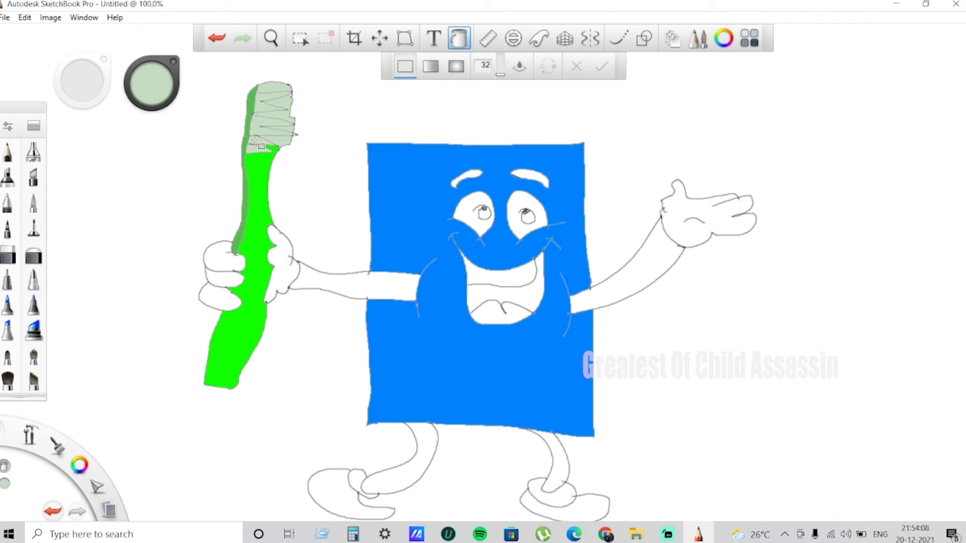
# Step: Flood-fill both hands, including the separate gripping fingers, and both shoes with crimson red
pyautogui.click(167, 91)
pyautogui.click(177, 95)
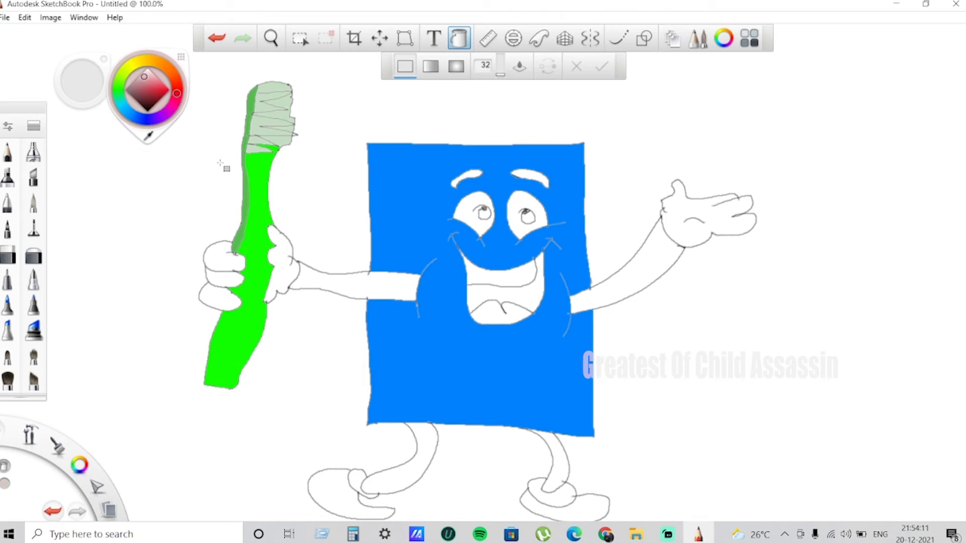
pyautogui.click(161, 89)
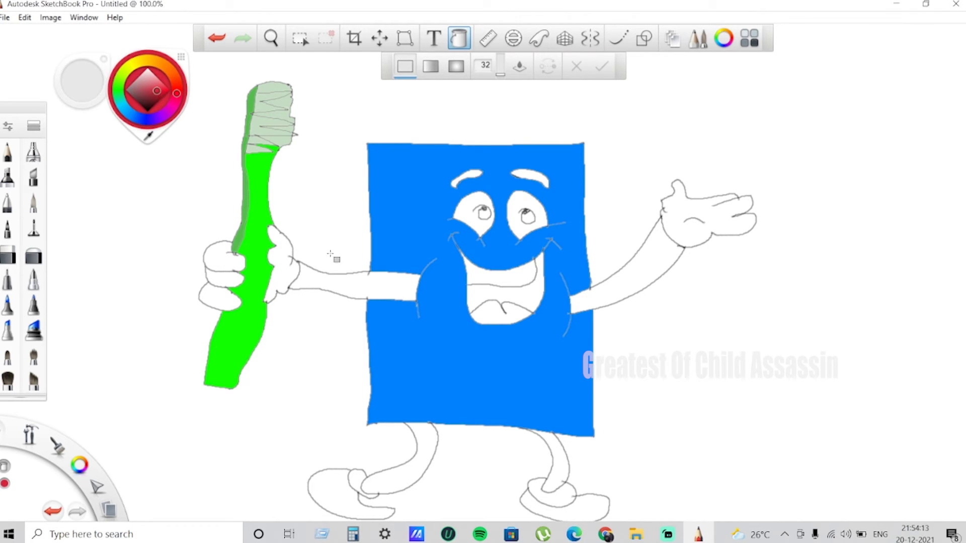
pyautogui.click(280, 261)
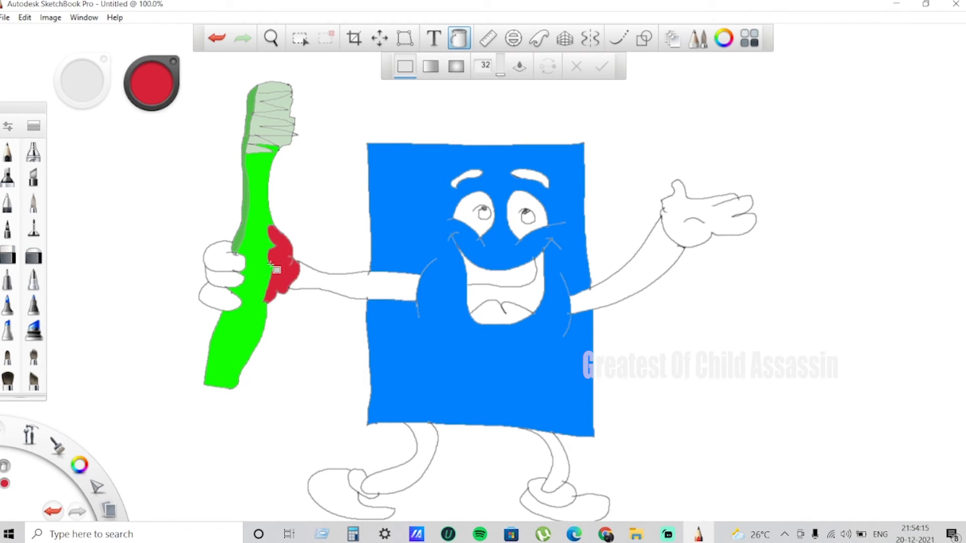
pyautogui.click(223, 271)
pyautogui.click(221, 280)
pyautogui.click(221, 302)
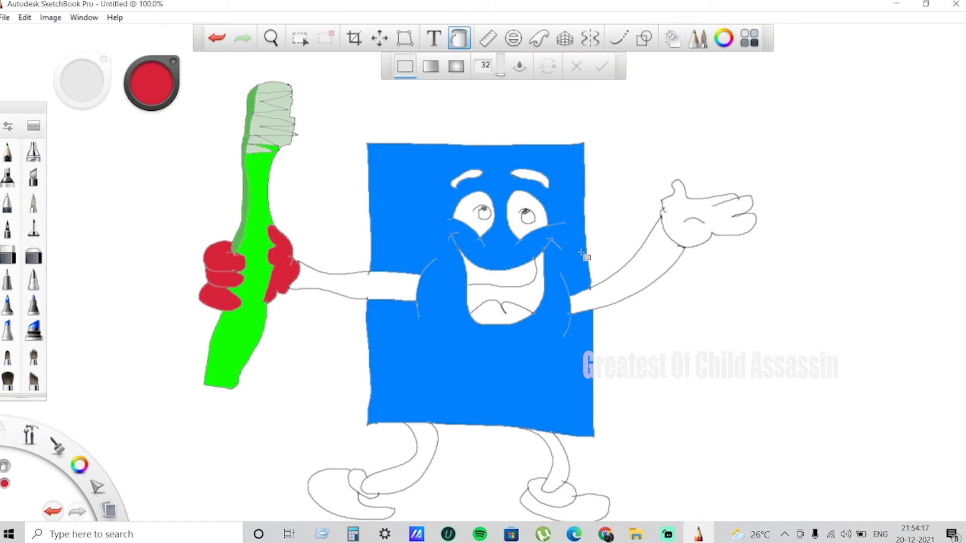
pyautogui.click(683, 215)
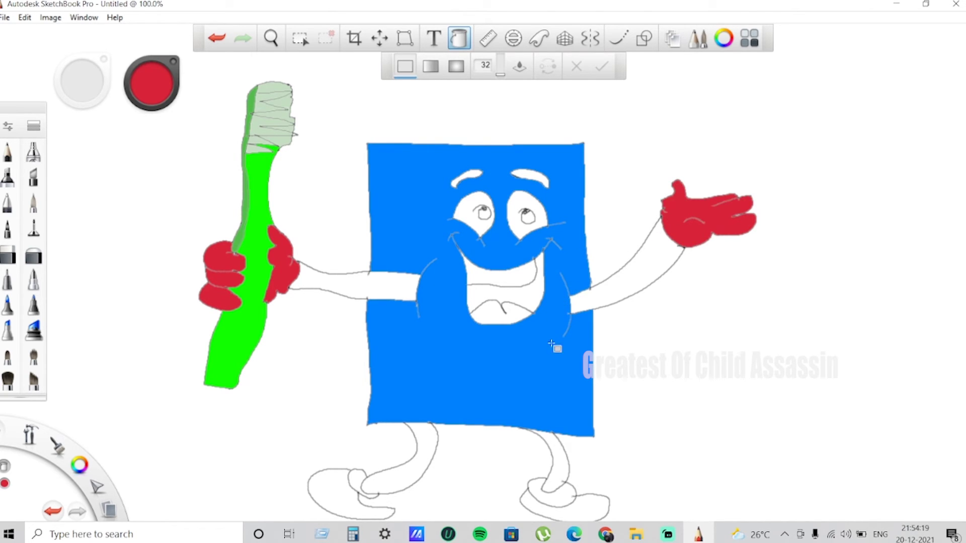
pyautogui.click(585, 513)
pyautogui.click(342, 490)
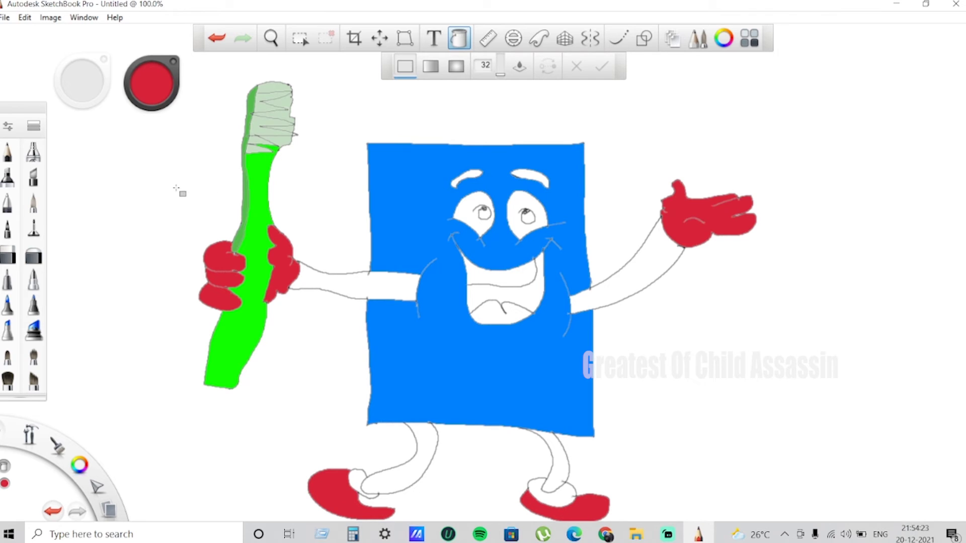
# Step: Flood-fill the cuff around each ankle, above the red shoes, with yellow
pyautogui.click(147, 90)
pyautogui.moveTo(162, 64)
pyautogui.mouseDown()
pyautogui.moveTo(134, 64)
pyautogui.moveTo(144, 88)
pyautogui.mouseUp()
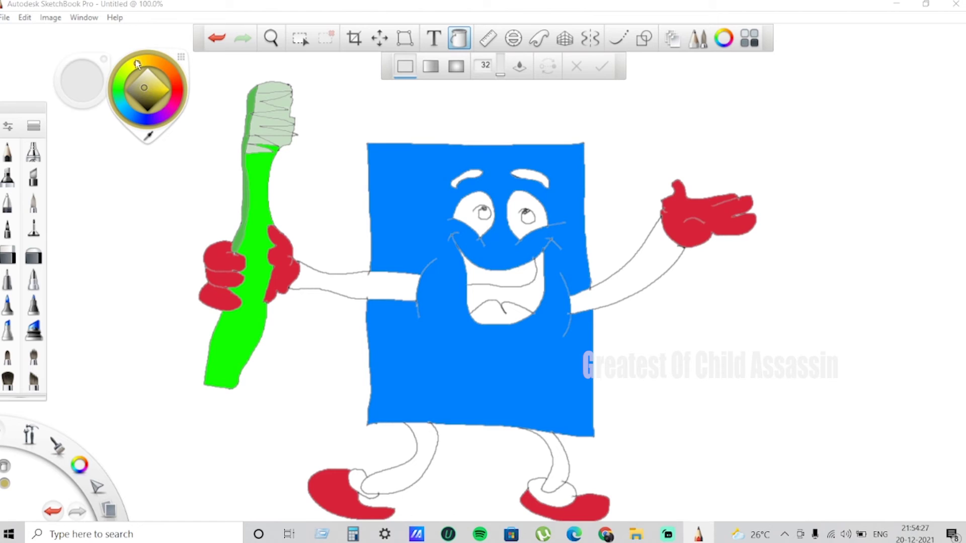
pyautogui.click(160, 87)
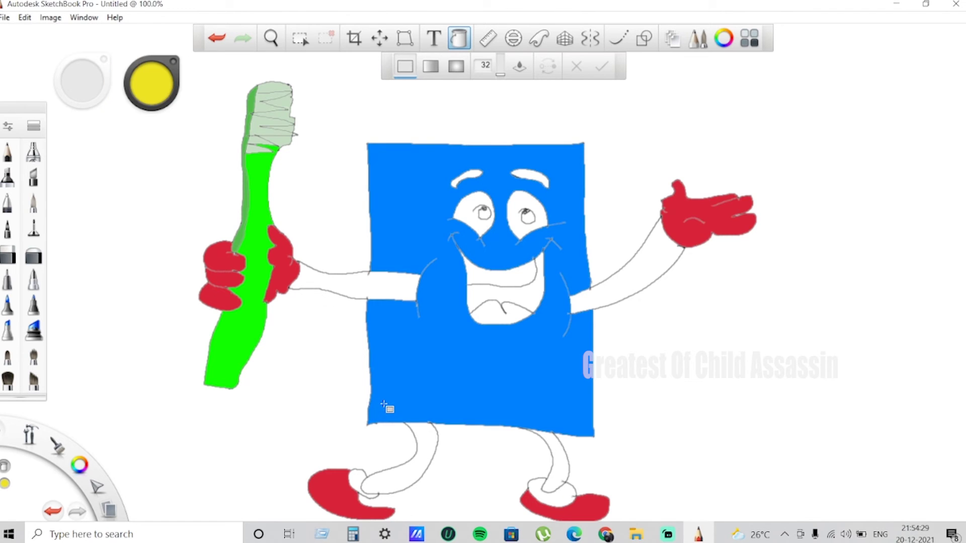
pyautogui.click(550, 496)
pyautogui.click(358, 481)
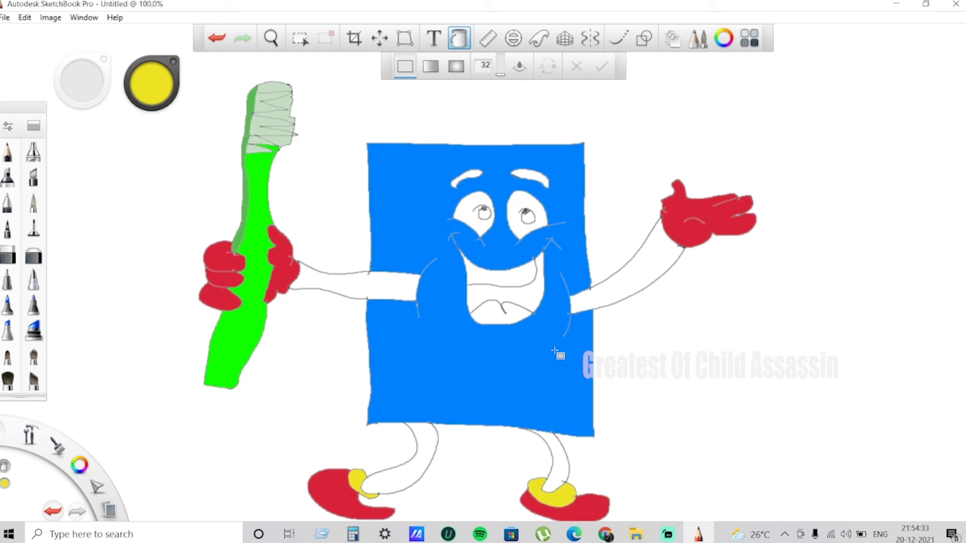
# Step: Sample the red of the gripping hand and flood-fill the inside of the mouth between teeth and tongue with it
pyautogui.moveTo(146, 85)
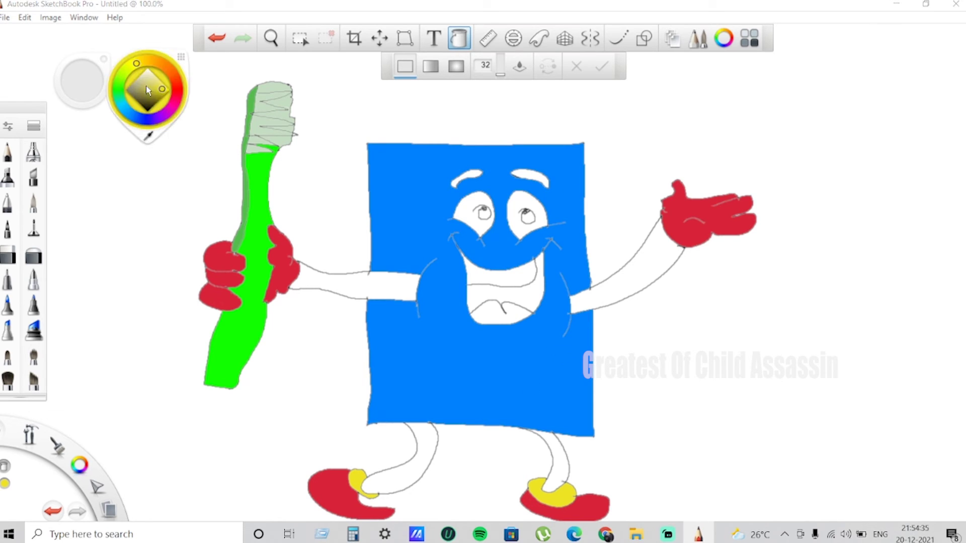
pyautogui.click(150, 134)
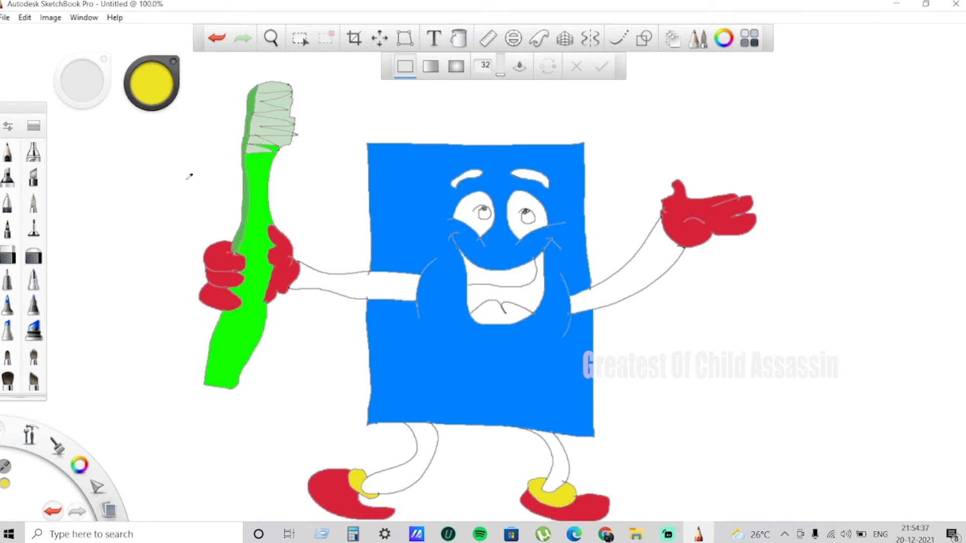
pyautogui.click(234, 274)
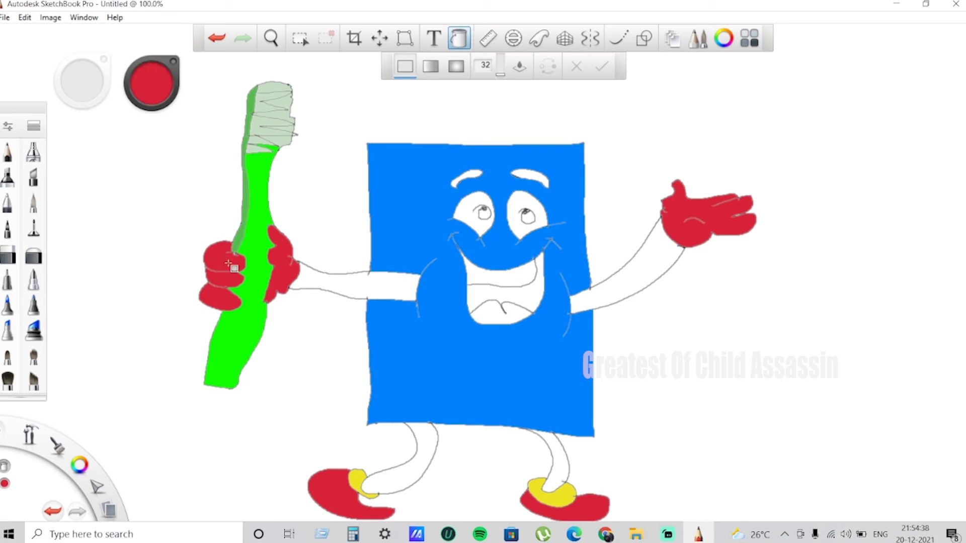
pyautogui.click(501, 287)
# Step: Flood-fill the tongue with light pinkish purple
pyautogui.moveTo(150, 90)
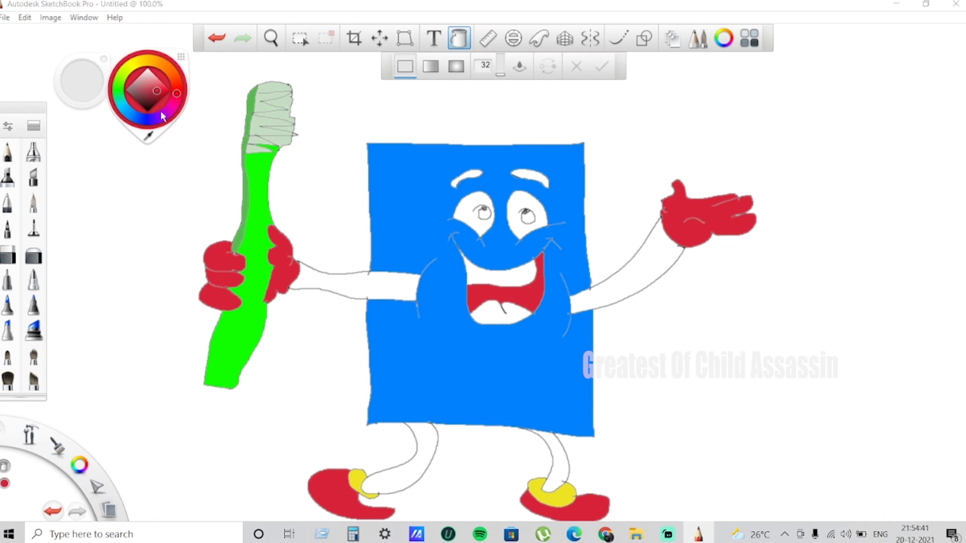
pyautogui.click(161, 116)
pyautogui.click(148, 84)
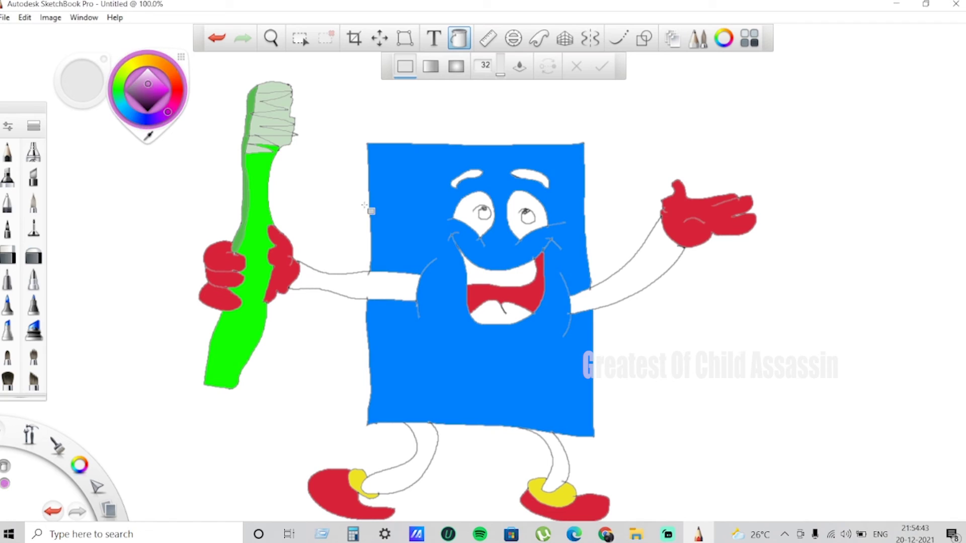
pyautogui.click(505, 309)
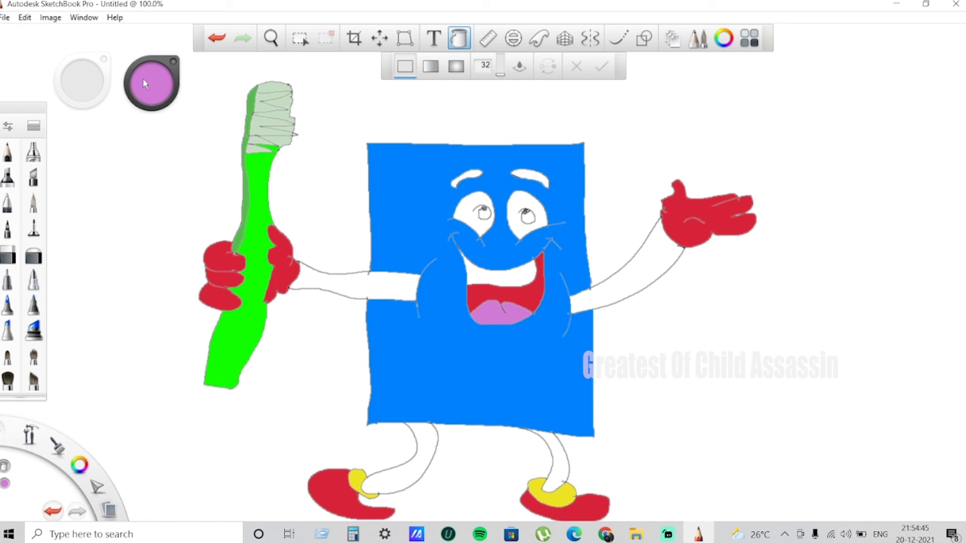
# Step: Flood-fill both eyebrows with dark purple
pyautogui.click(144, 94)
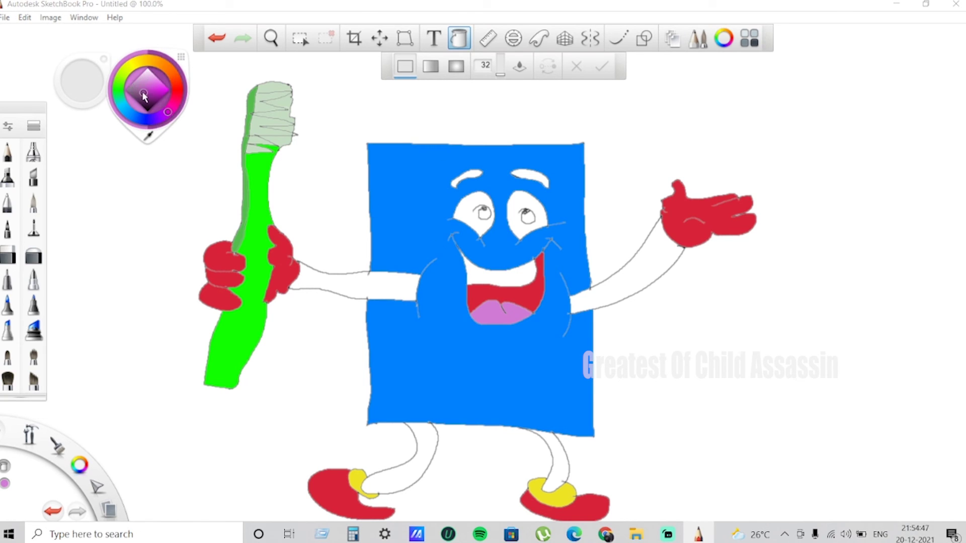
pyautogui.moveTo(144, 96); pyautogui.dragTo(146, 107)
pyautogui.click(471, 178)
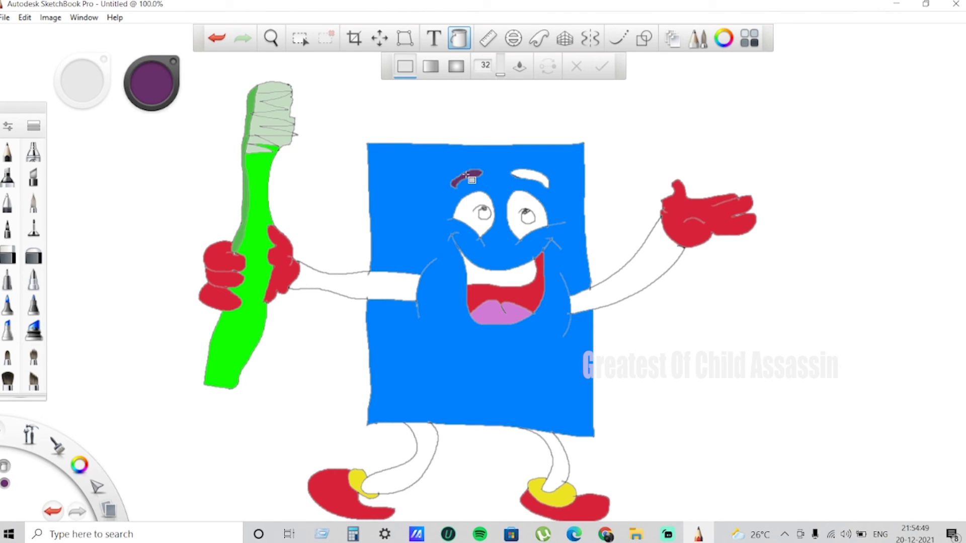
pyautogui.click(534, 180)
# Step: Flood-fill the round pupils of both eyes with dark green
pyautogui.moveTo(154, 83)
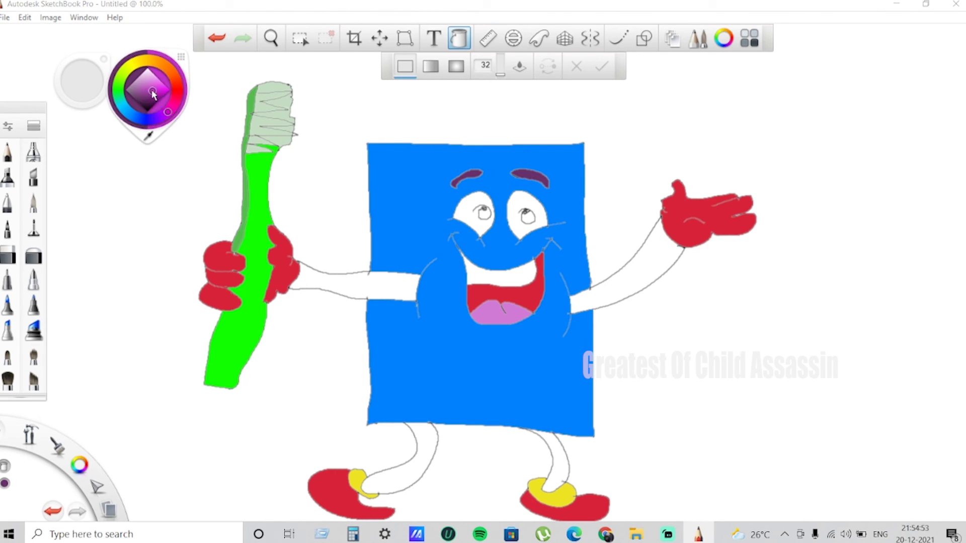
pyautogui.click(119, 83)
pyautogui.click(146, 94)
pyautogui.moveTo(147, 94); pyautogui.dragTo(148, 99)
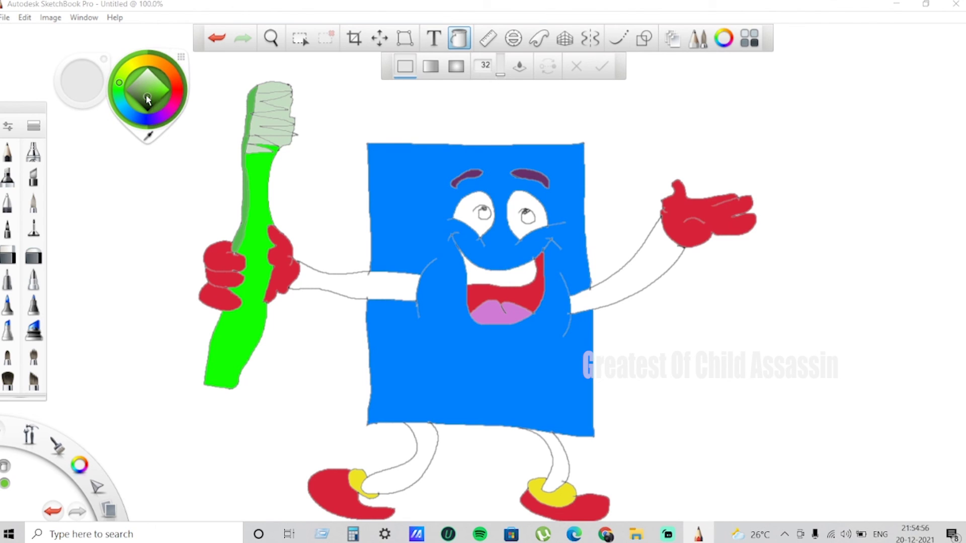
pyautogui.click(527, 217)
pyautogui.click(483, 213)
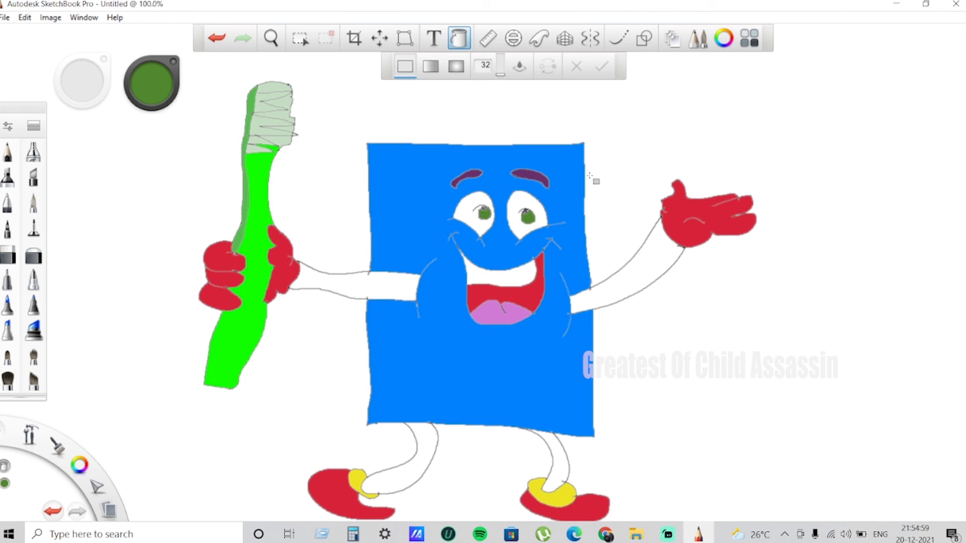
# Step: Flood-fill both arms and both legs with light orange-brown
pyautogui.click(141, 96)
pyautogui.click(163, 66)
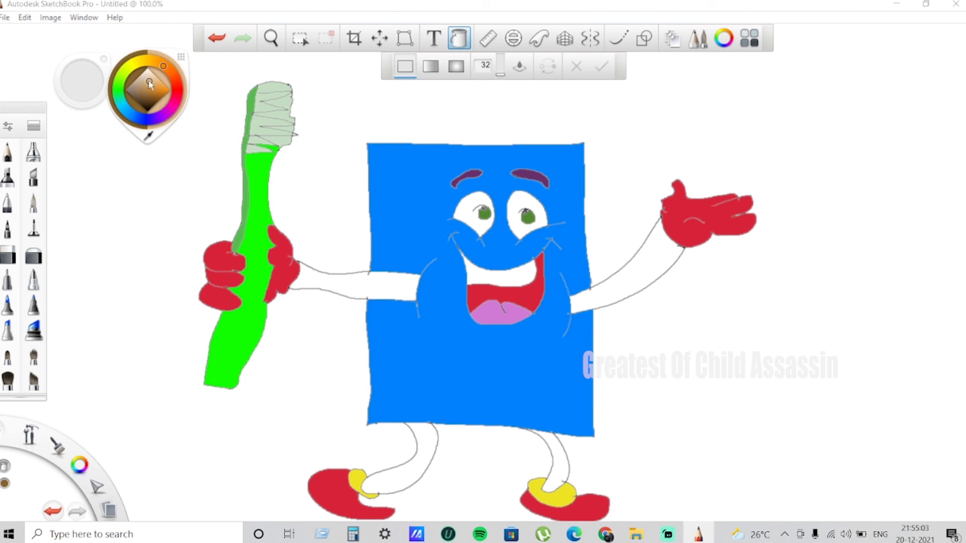
pyautogui.click(146, 86)
pyautogui.moveTo(145, 86); pyautogui.dragTo(140, 84)
pyautogui.click(146, 91)
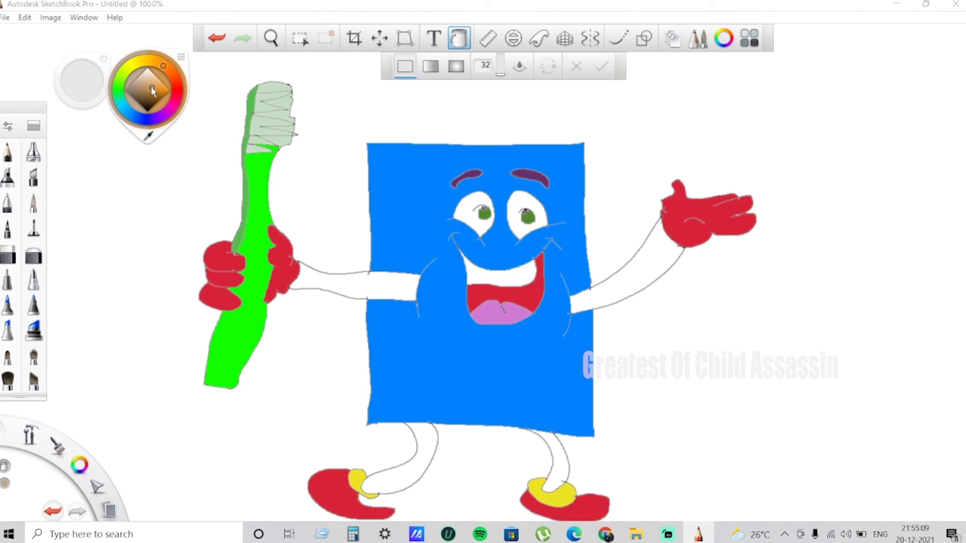
pyautogui.click(355, 286)
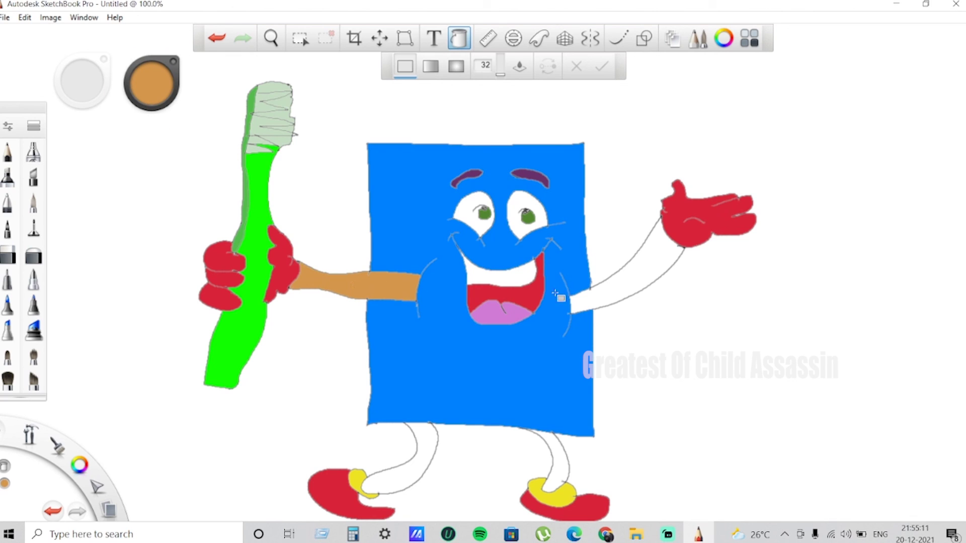
pyautogui.click(596, 303)
pyautogui.click(550, 456)
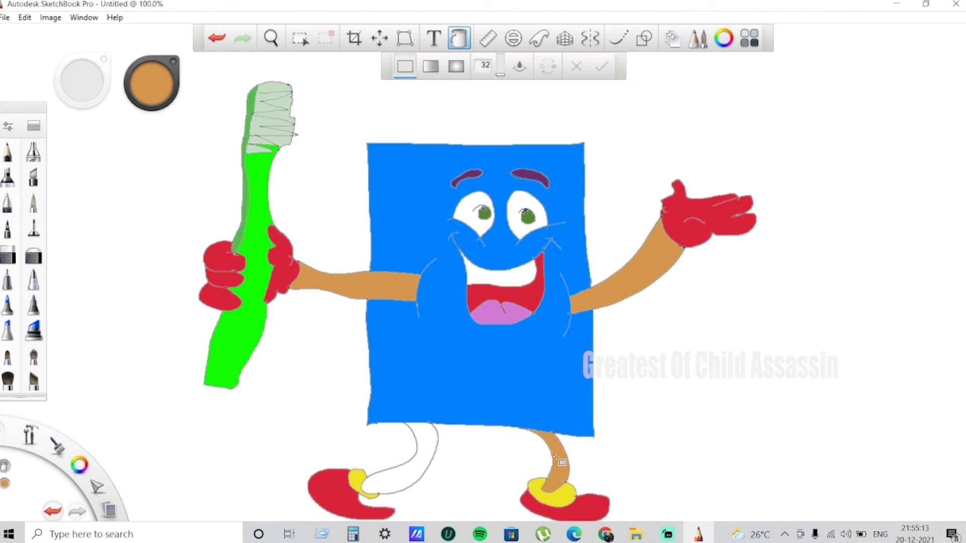
pyautogui.click(421, 456)
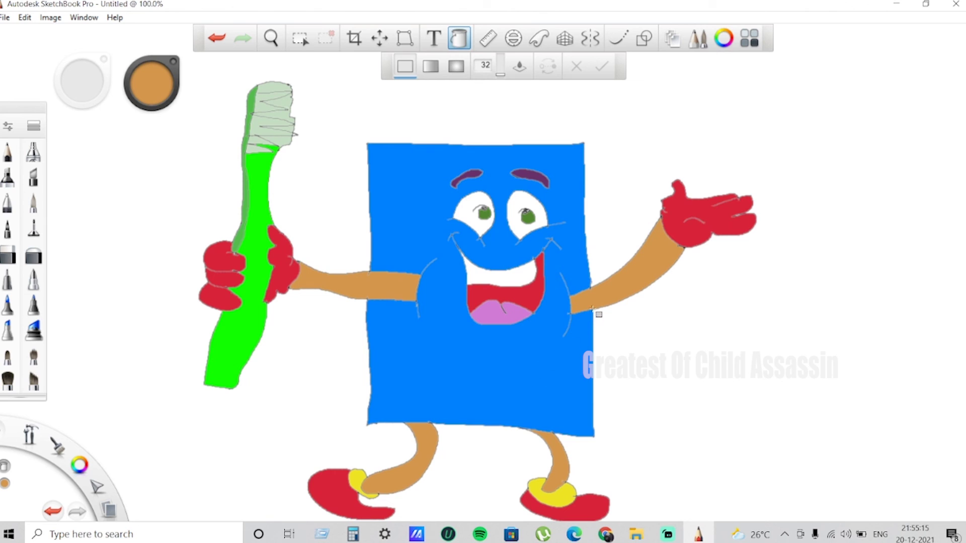
# Step: Flood-fill the white background around the character with pale beige
pyautogui.click(151, 83)
pyautogui.moveTo(163, 66); pyautogui.dragTo(141, 62)
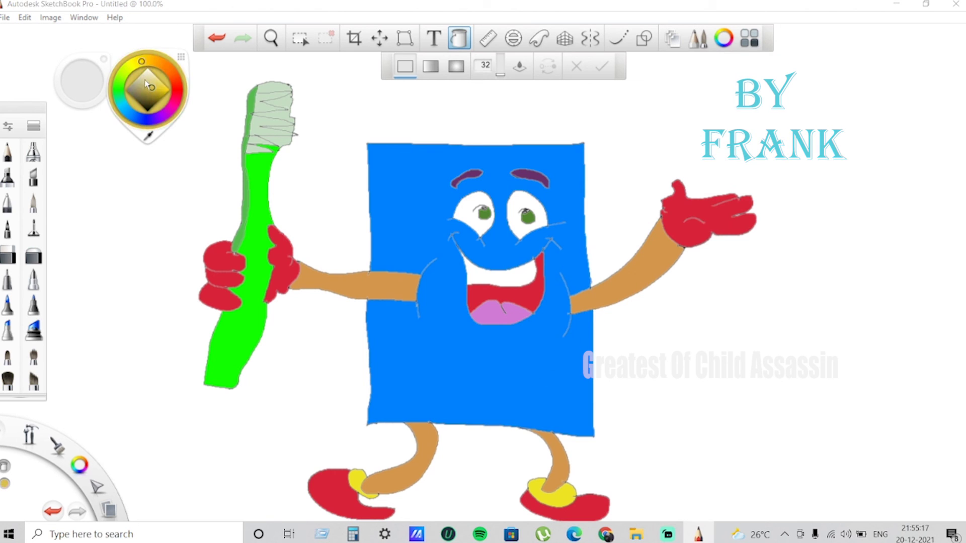
pyautogui.click(145, 78)
pyautogui.click(365, 125)
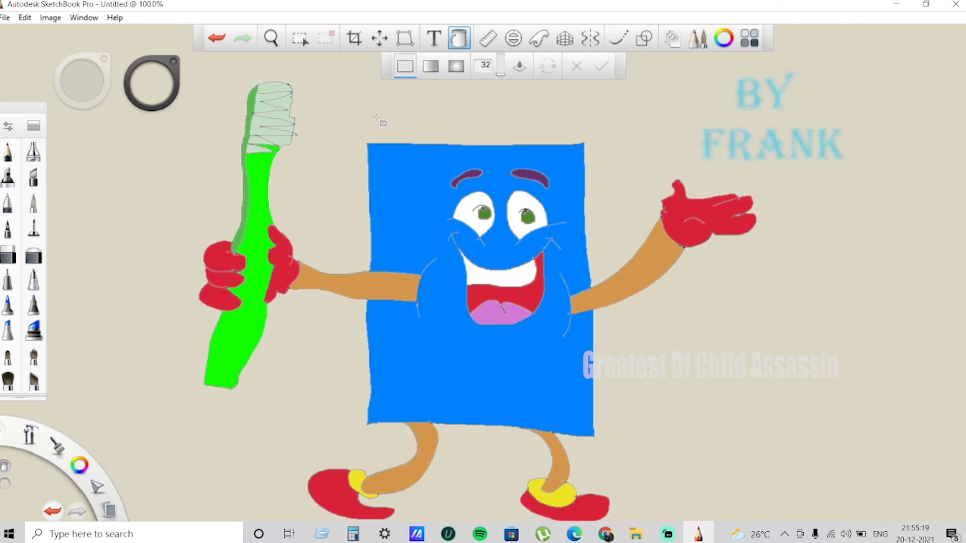